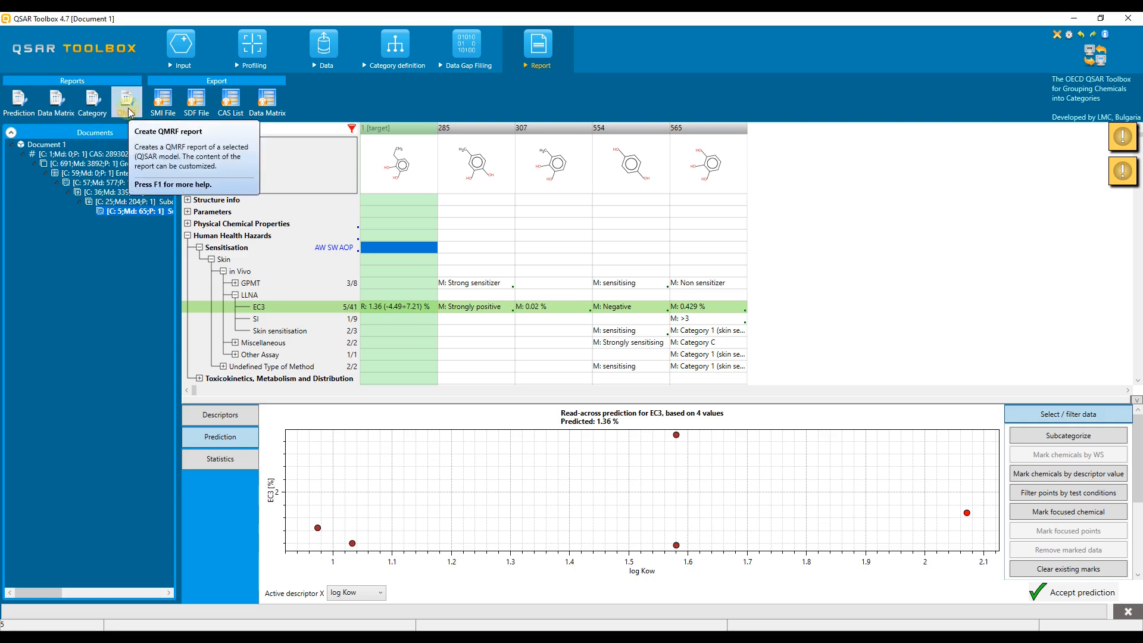
- View the target chemical's structure depiction and start a prediction report for its EC3 read-across prediction
{"action": "double_click", "coordinate": [424, 185]}
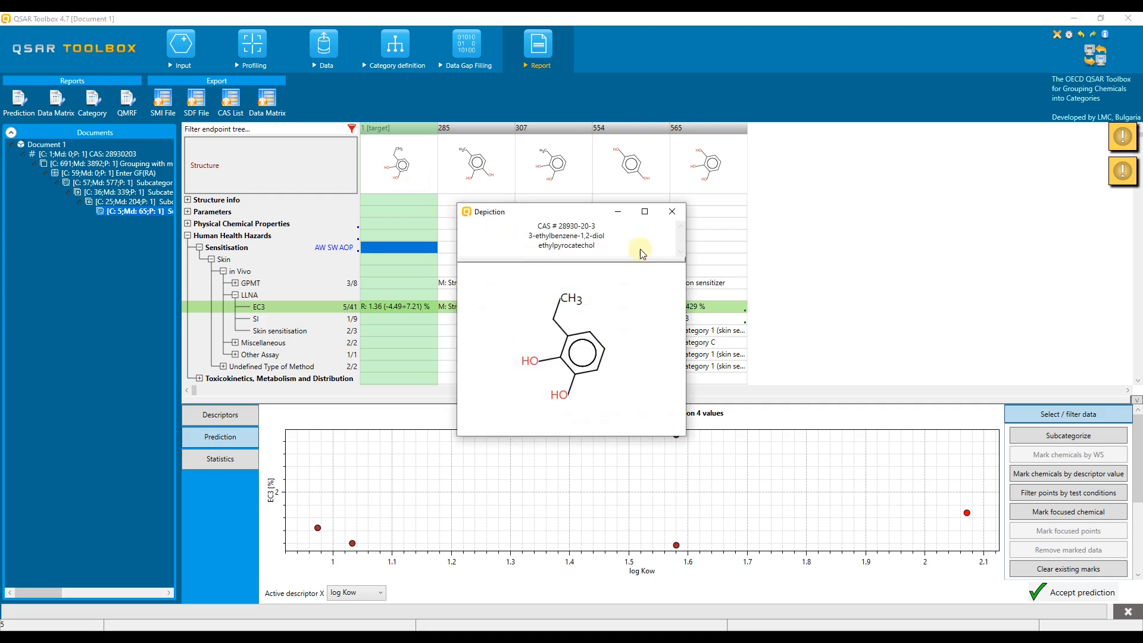
{"action": "left_click", "coordinate": [675, 214]}
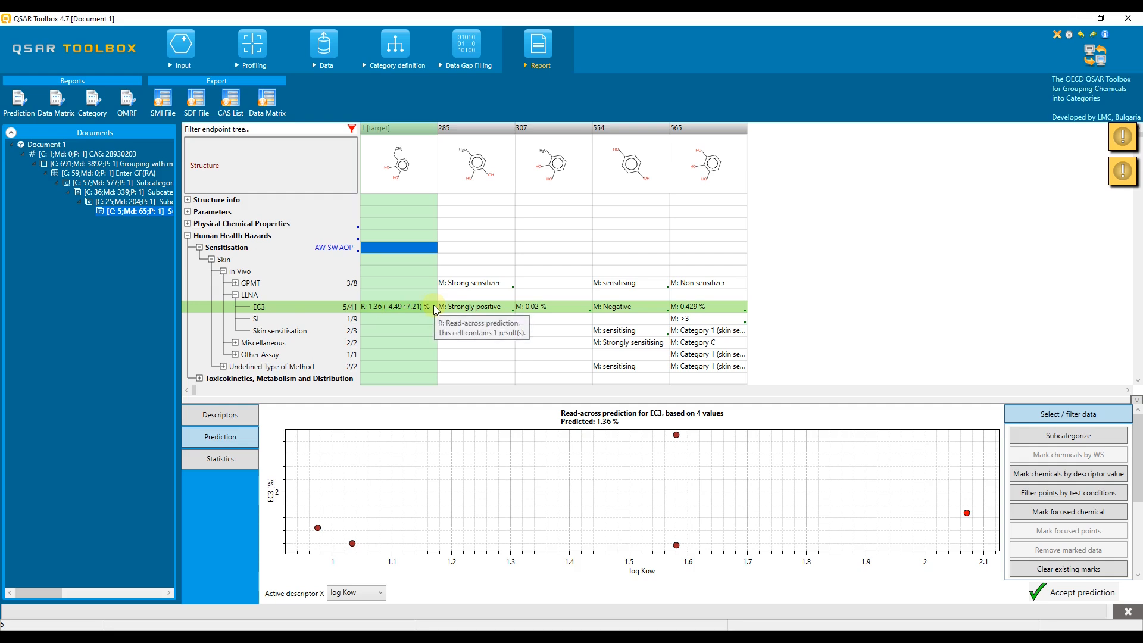
{"action": "left_click", "coordinate": [402, 306]}
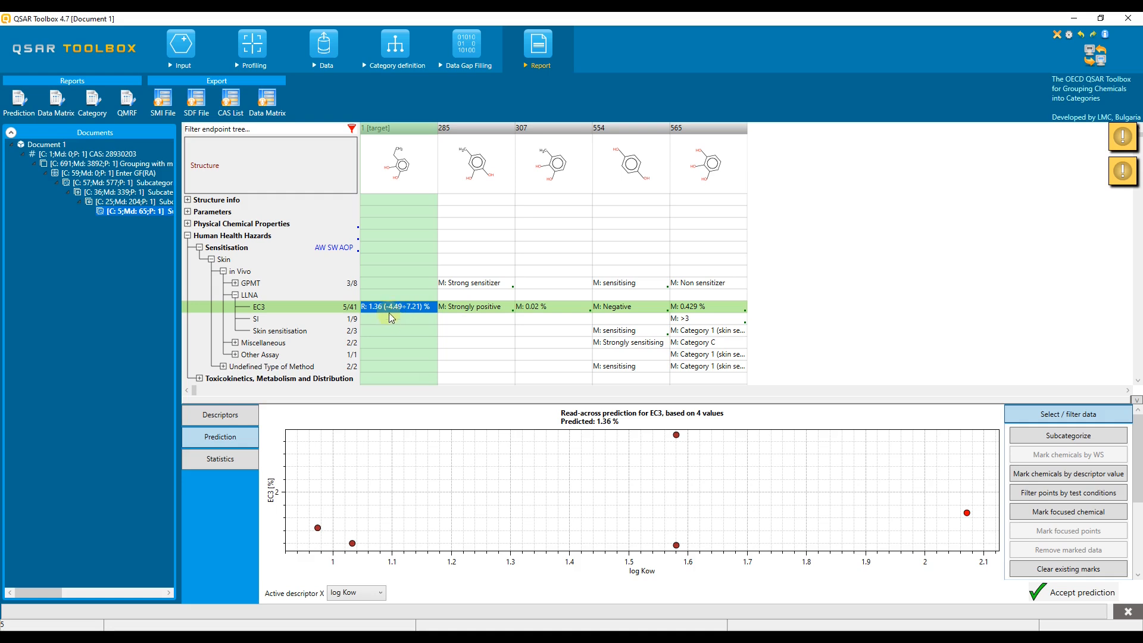
{"action": "left_click", "coordinate": [23, 99]}
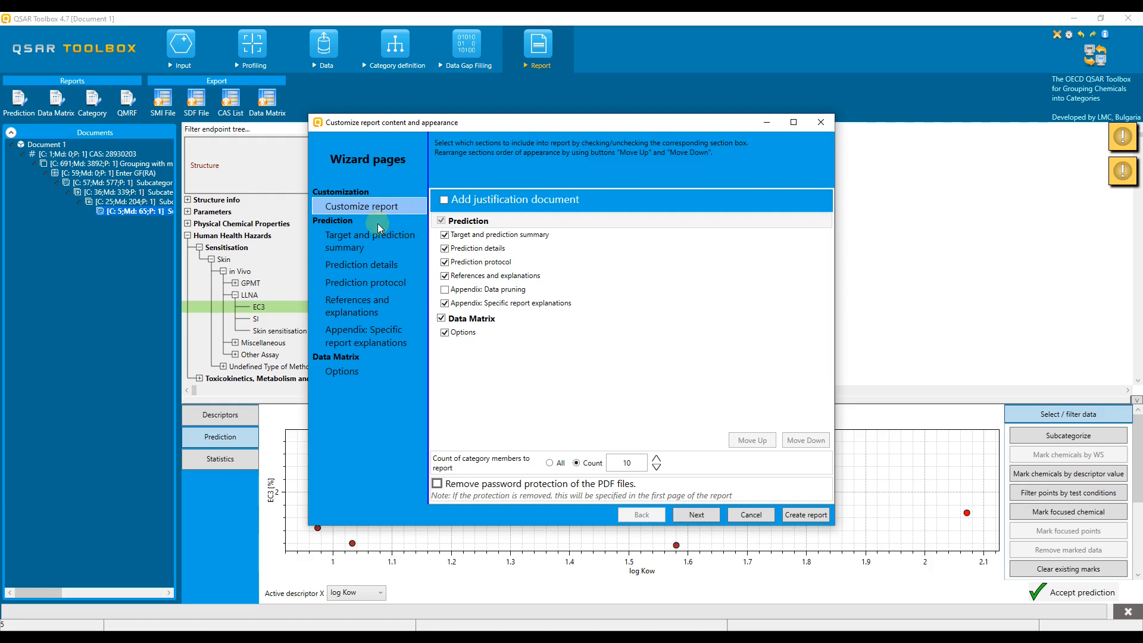
- Review the wizard pages from Target and prediction summary to References and explanations, and return to the Customize report page
{"action": "left_click", "coordinate": [338, 240]}
{"action": "left_click", "coordinate": [348, 268]}
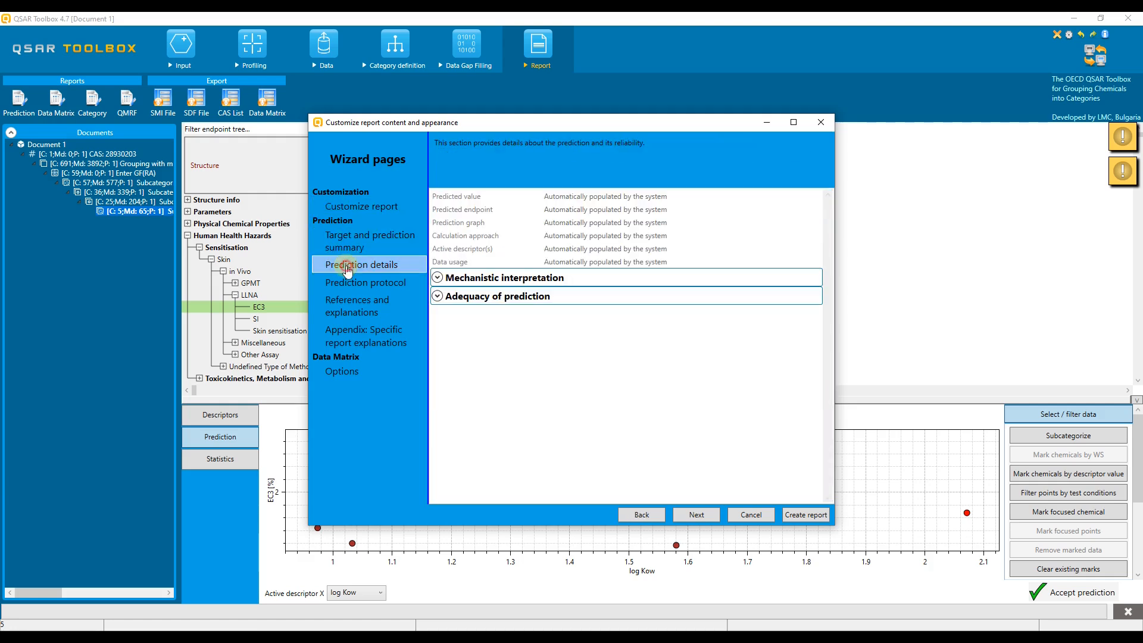
{"action": "left_click", "coordinate": [354, 284]}
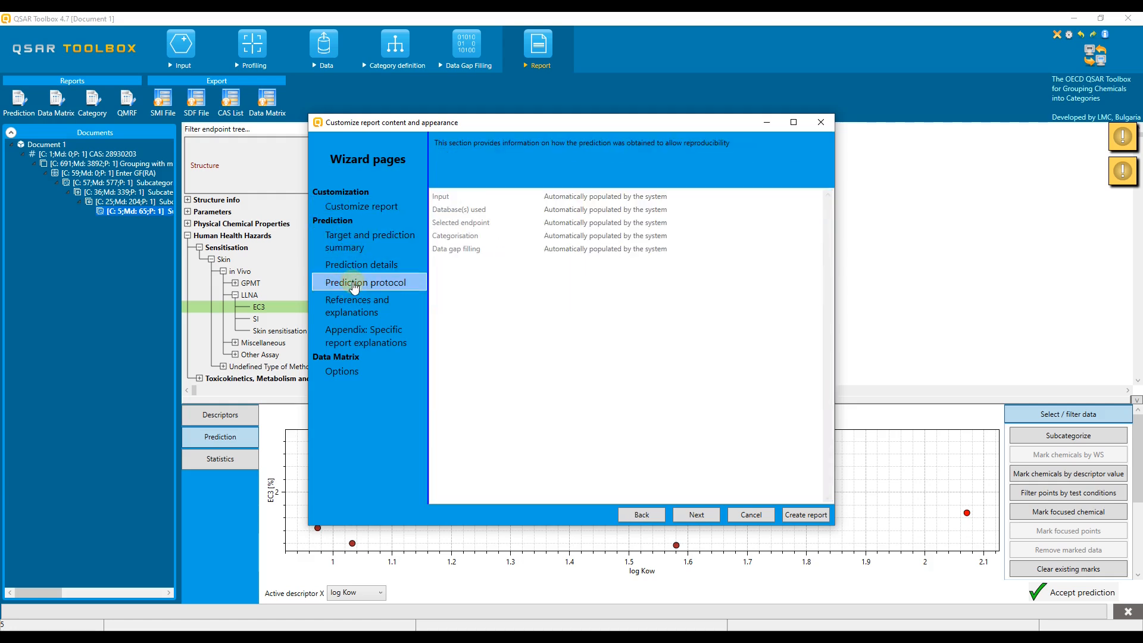
{"action": "left_click", "coordinate": [355, 303]}
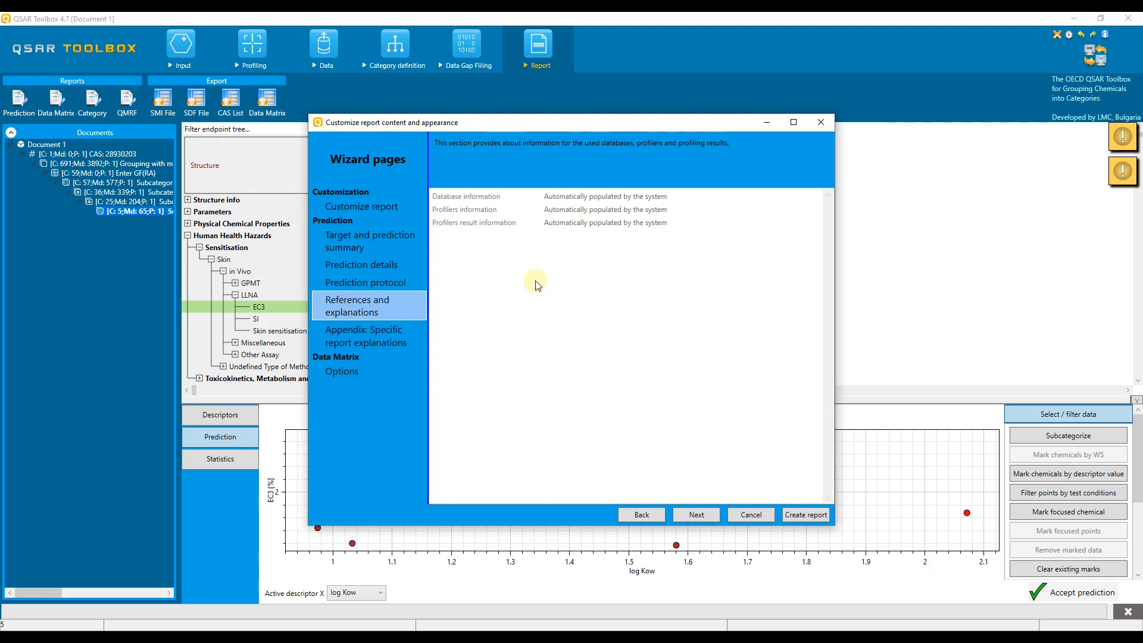
{"action": "left_click", "coordinate": [345, 208]}
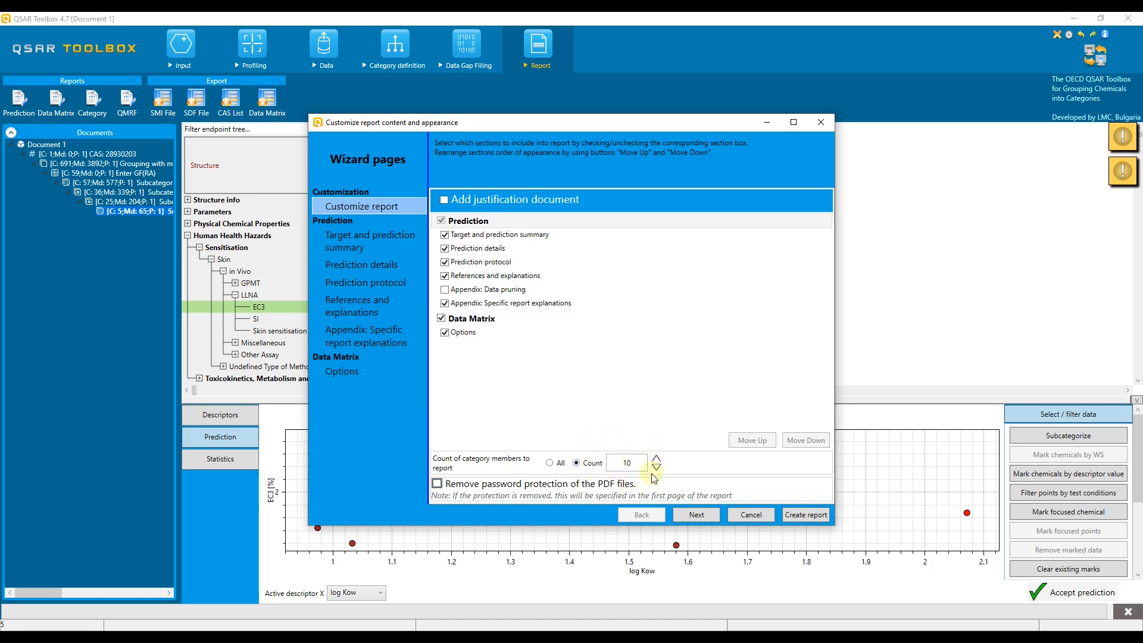
- Inspect the justification document types offered for the report and leave the document excluded
{"action": "left_click", "coordinate": [443, 201]}
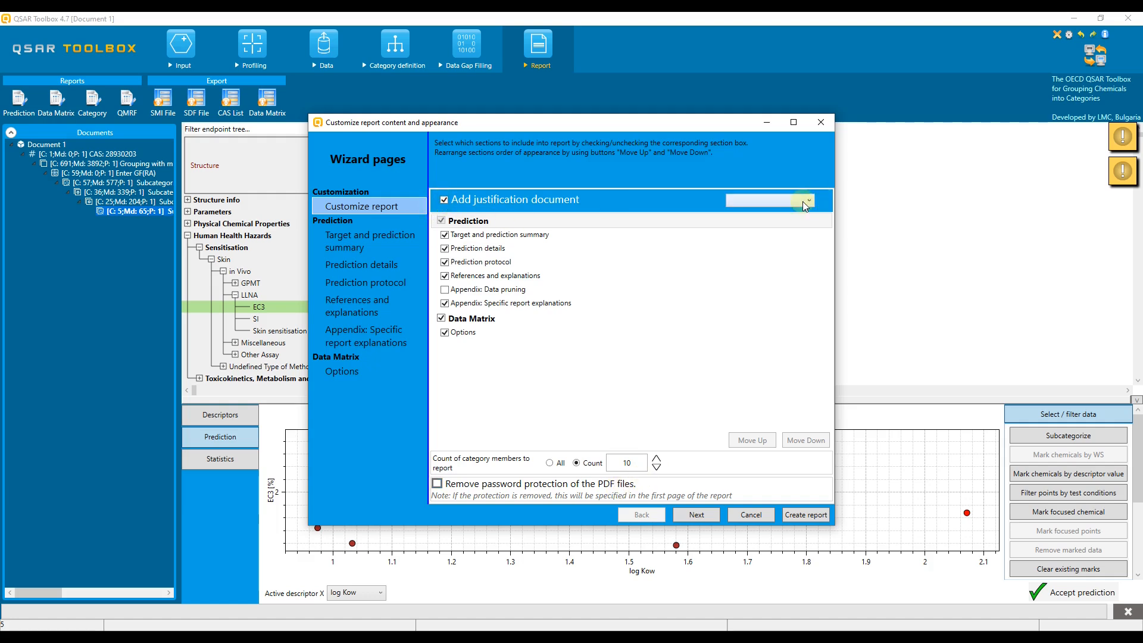
{"action": "left_click", "coordinate": [808, 202]}
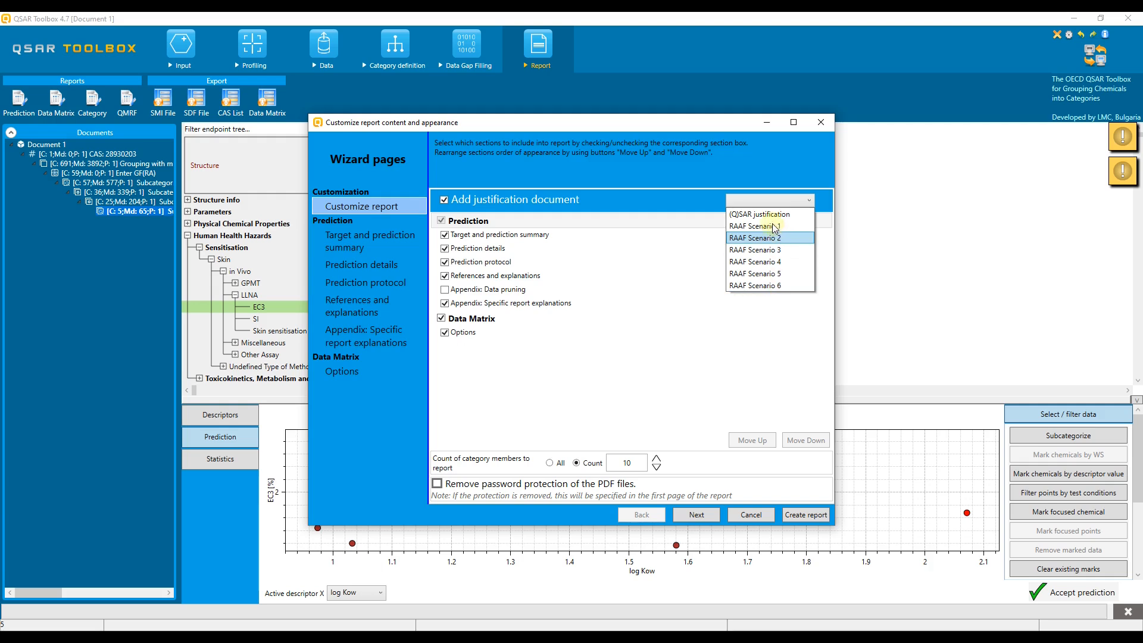
{"action": "left_click", "coordinate": [680, 208]}
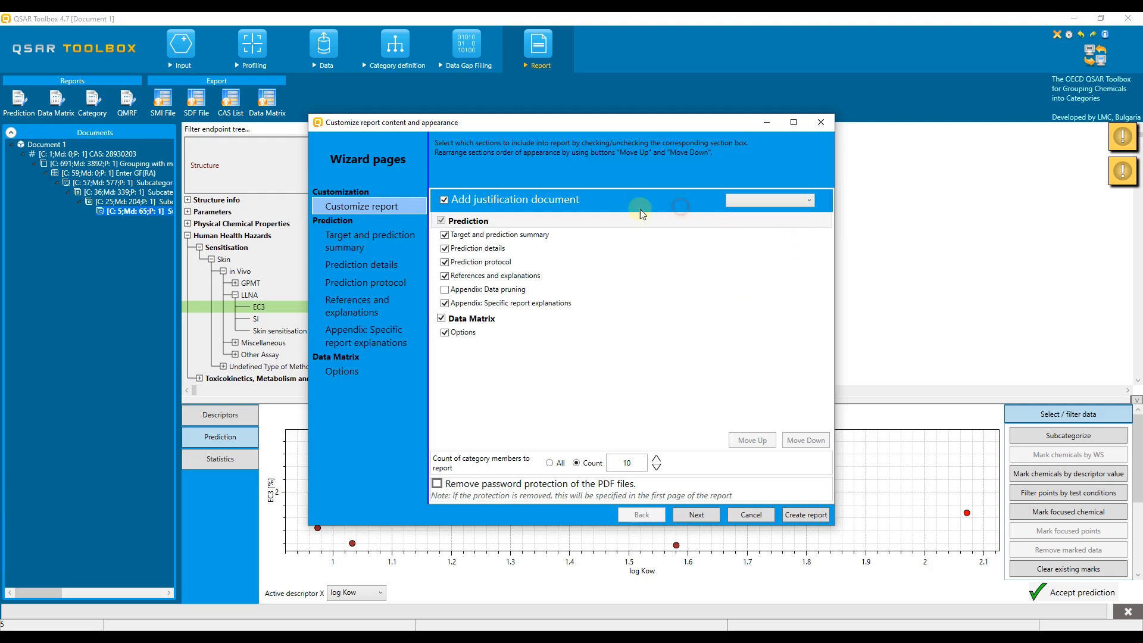
{"action": "left_click", "coordinate": [444, 200]}
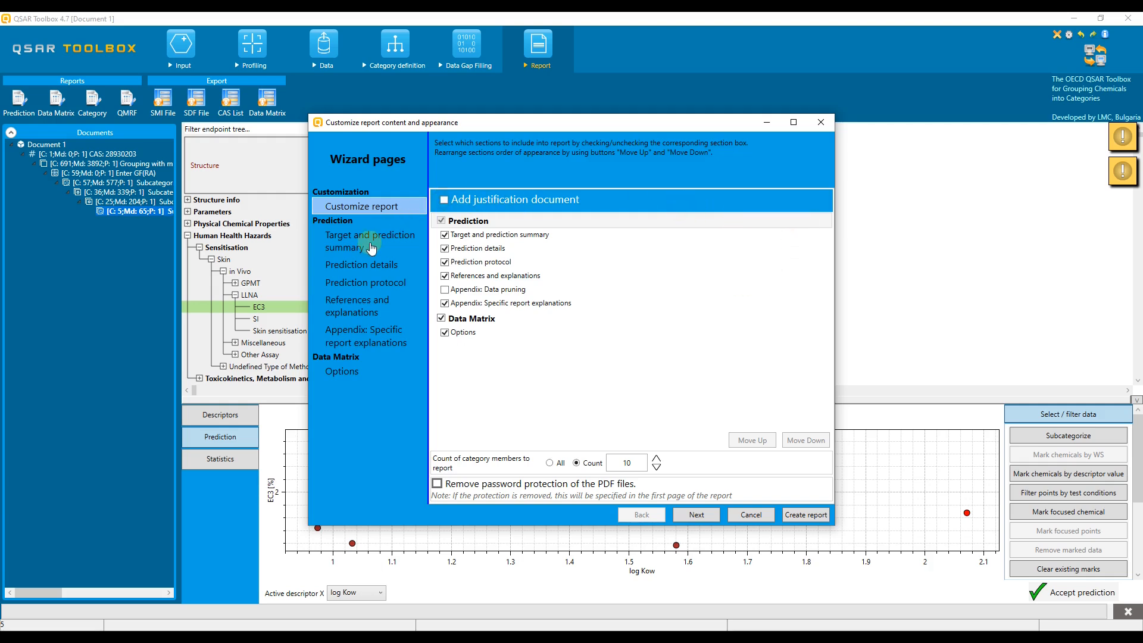
- Expand the Author, Contact details and Summary text fields on the Target and prediction summary page
{"action": "left_click", "coordinate": [353, 245]}
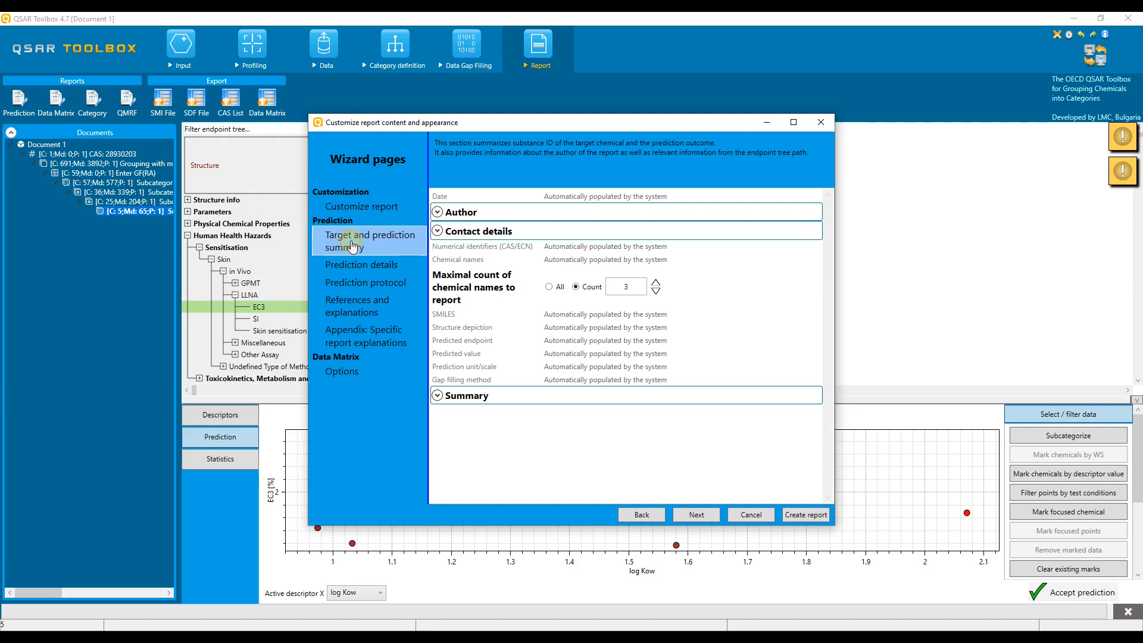
{"action": "left_click", "coordinate": [437, 232]}
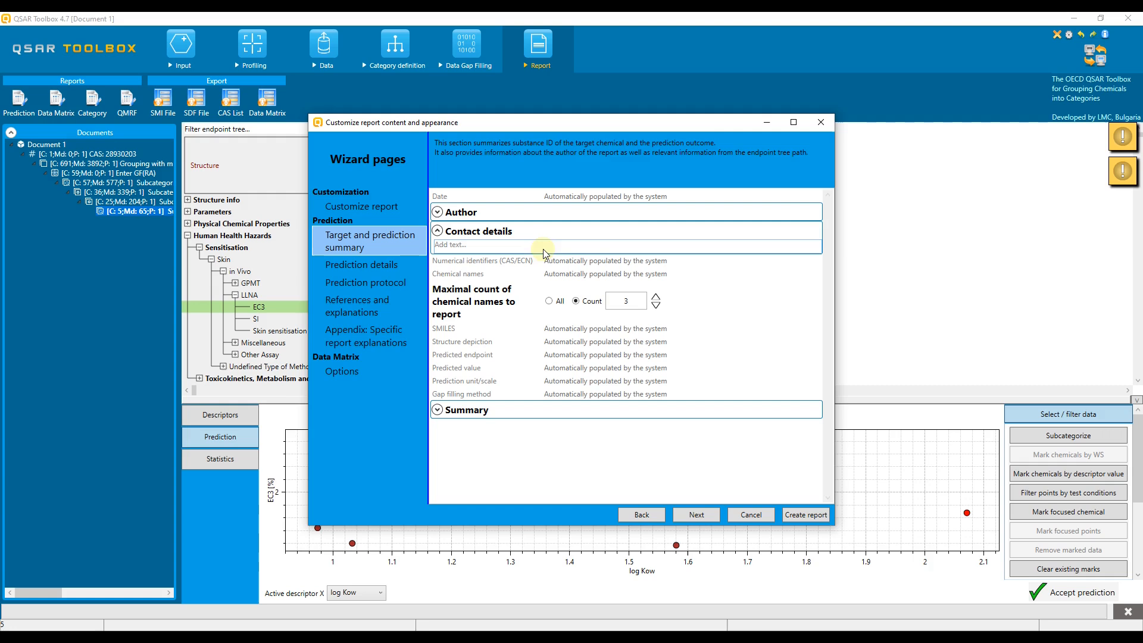
{"action": "left_click", "coordinate": [438, 212]}
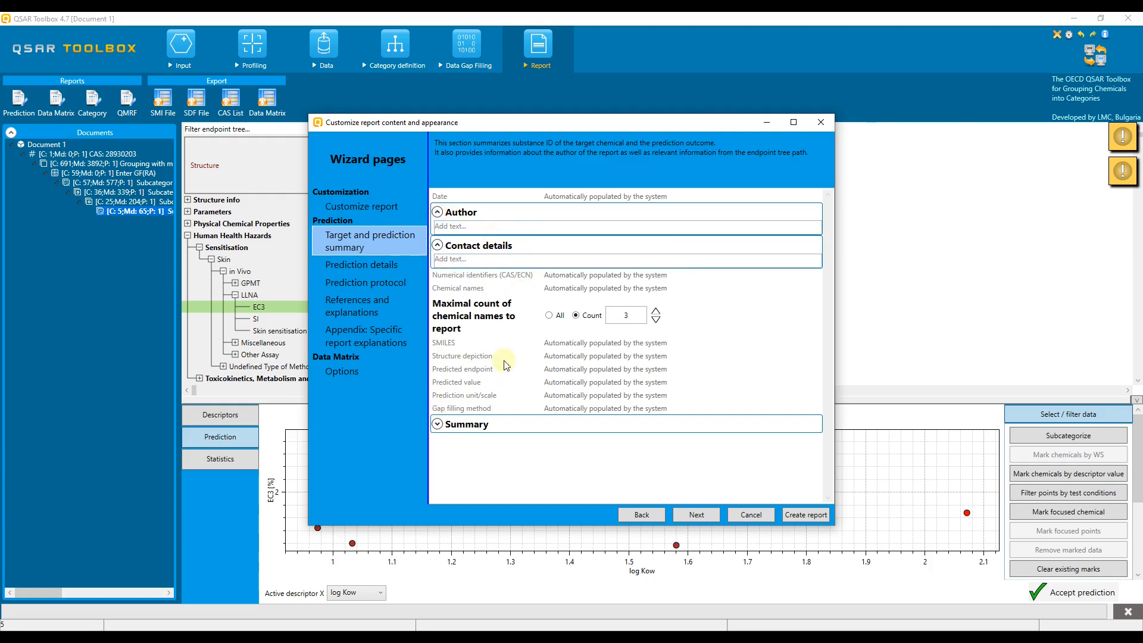
{"action": "left_click", "coordinate": [438, 425]}
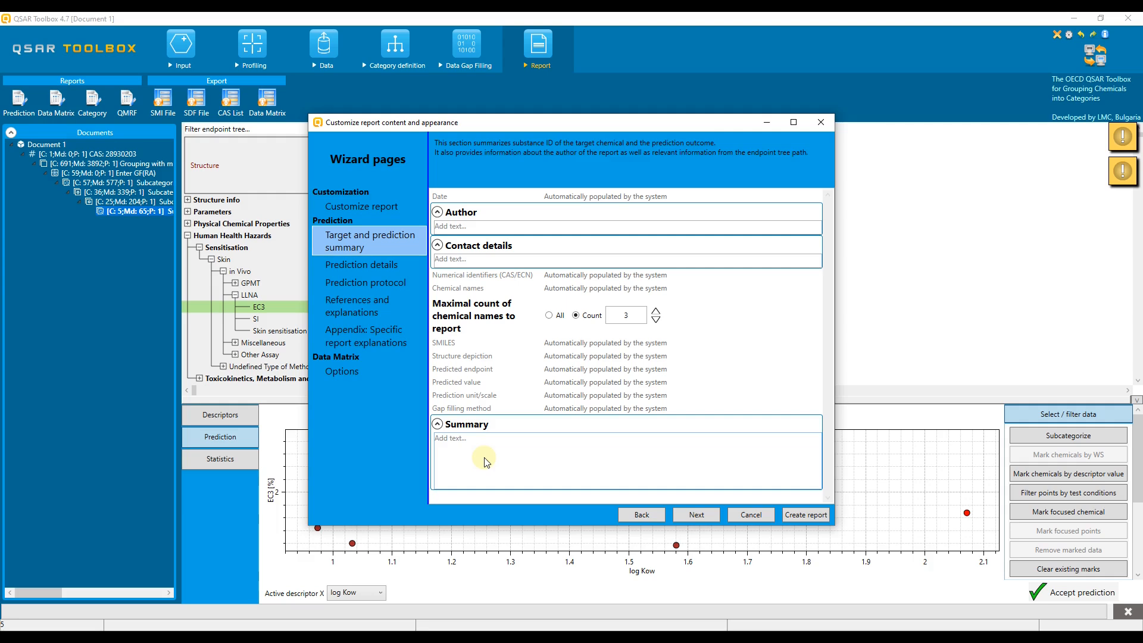
- Expand the Mechanistic interpretation and Adequacy of prediction text fields on the Prediction details page
{"action": "left_click", "coordinate": [360, 265]}
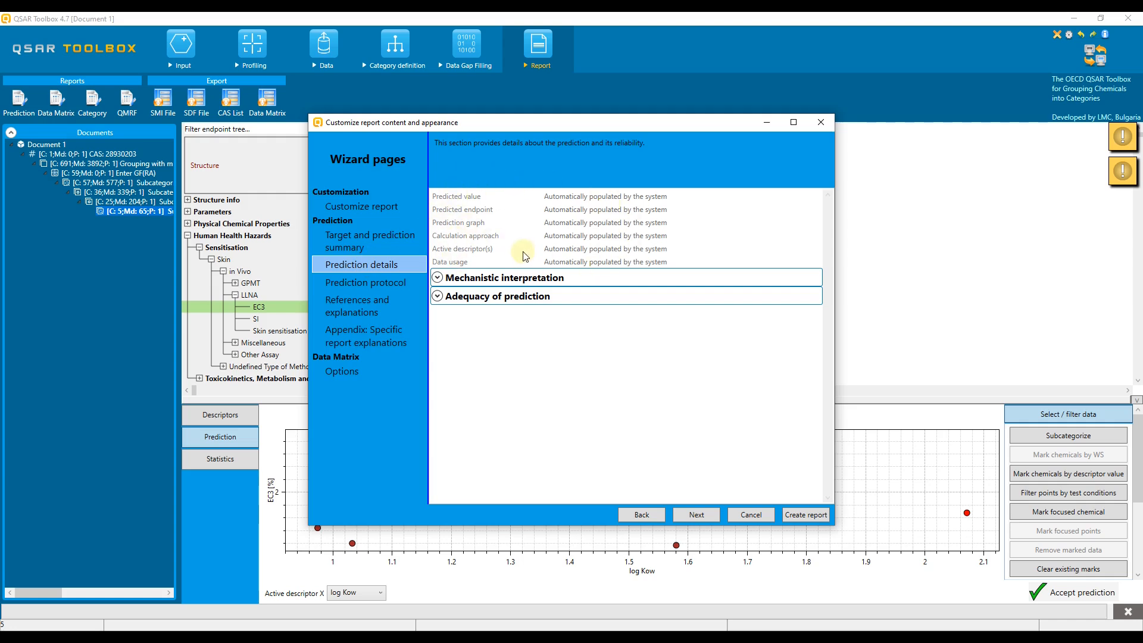
{"action": "left_click", "coordinate": [438, 278]}
{"action": "left_click", "coordinate": [438, 354]}
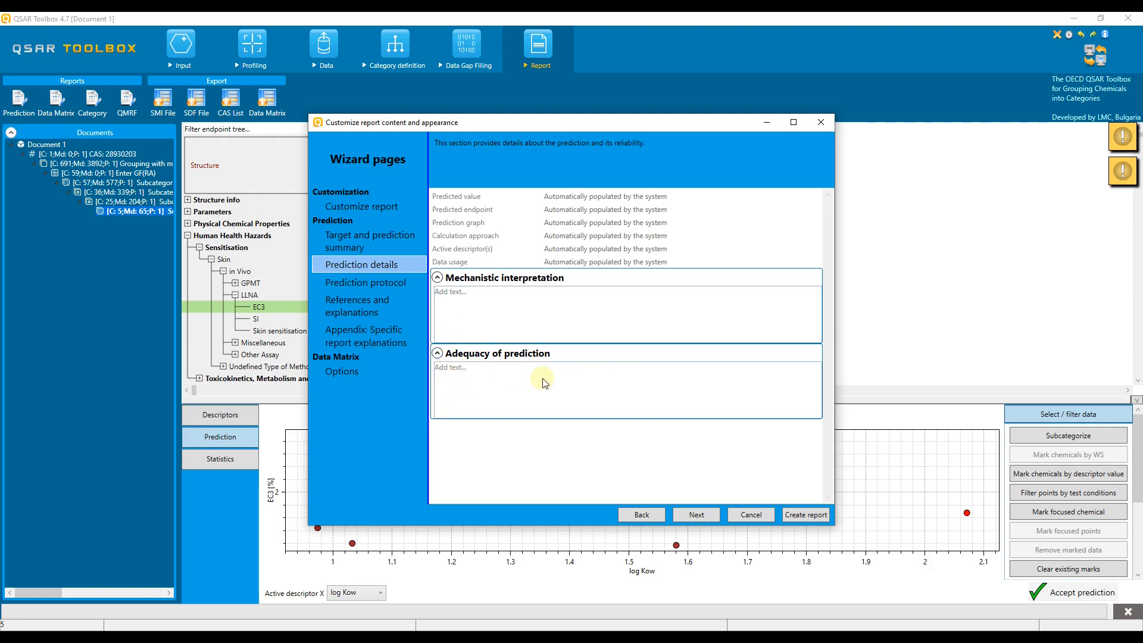
- Review the Prediction protocol, References and explanations, and Appendix pages, including the report basket of items that can be added
{"action": "left_click", "coordinate": [371, 285]}
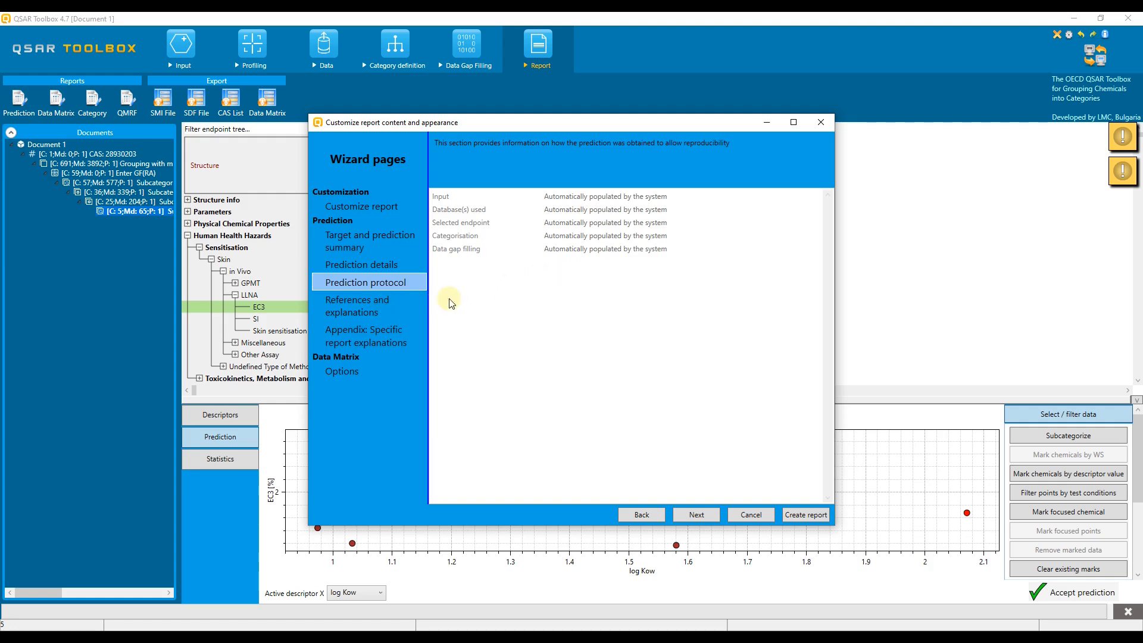
{"action": "left_click", "coordinate": [351, 306]}
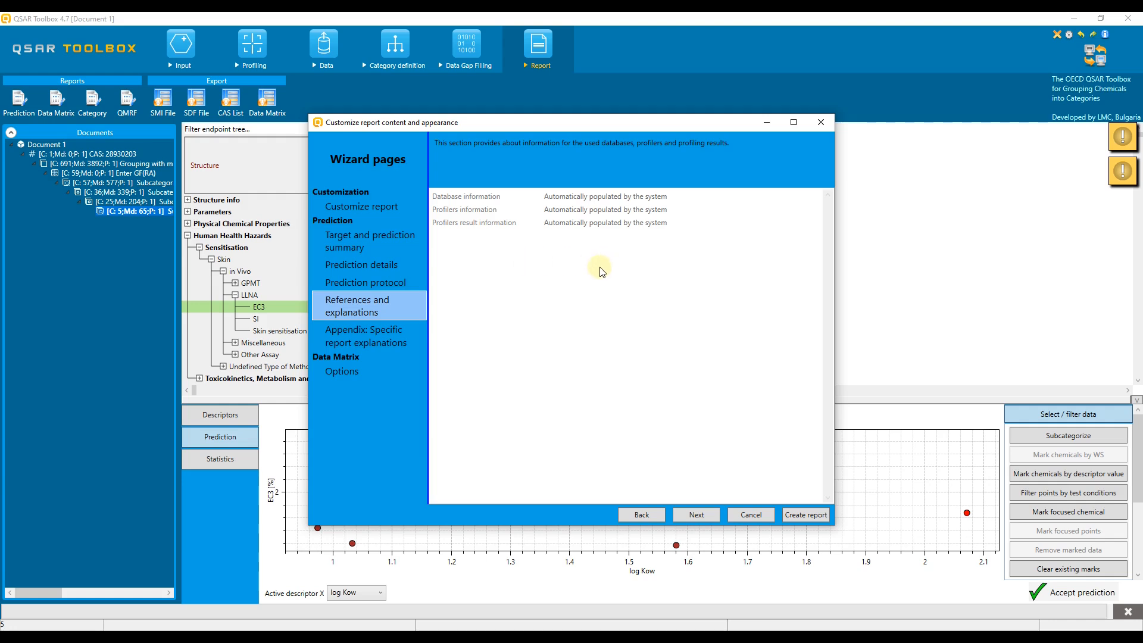
{"action": "left_click", "coordinate": [386, 336]}
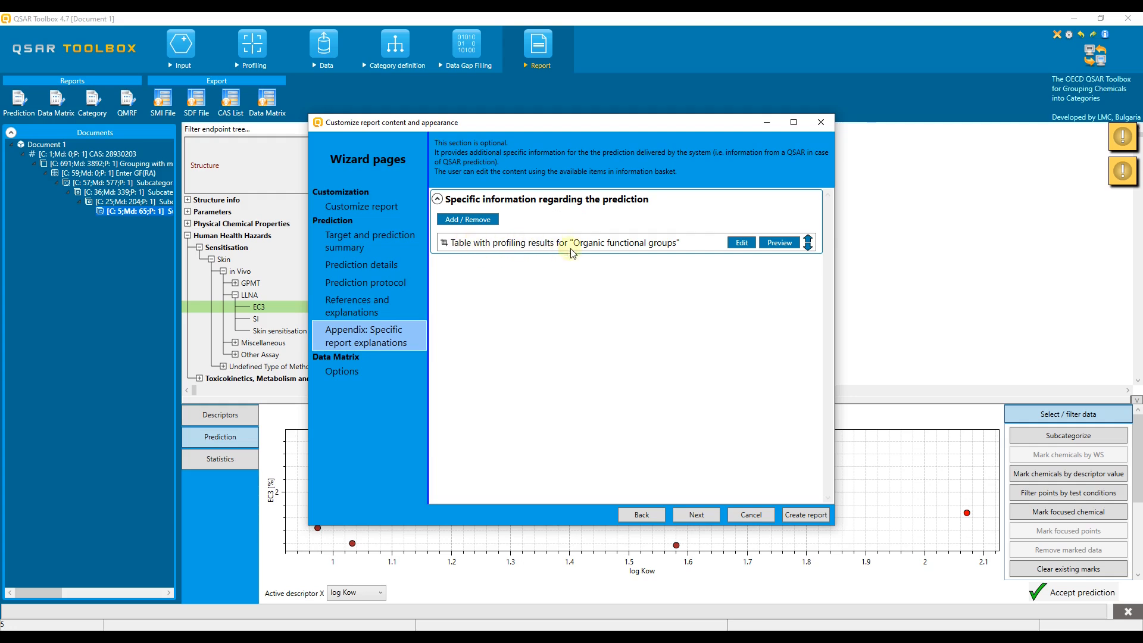
{"action": "left_click", "coordinate": [470, 220]}
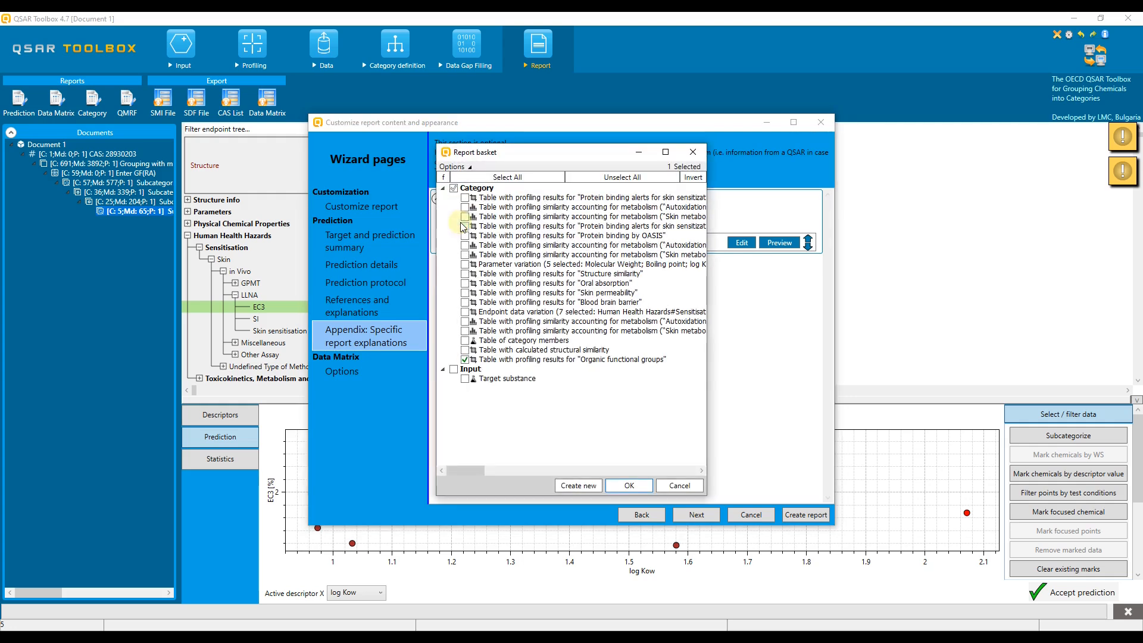
{"action": "left_click", "coordinate": [694, 152]}
{"action": "left_click", "coordinate": [797, 249]}
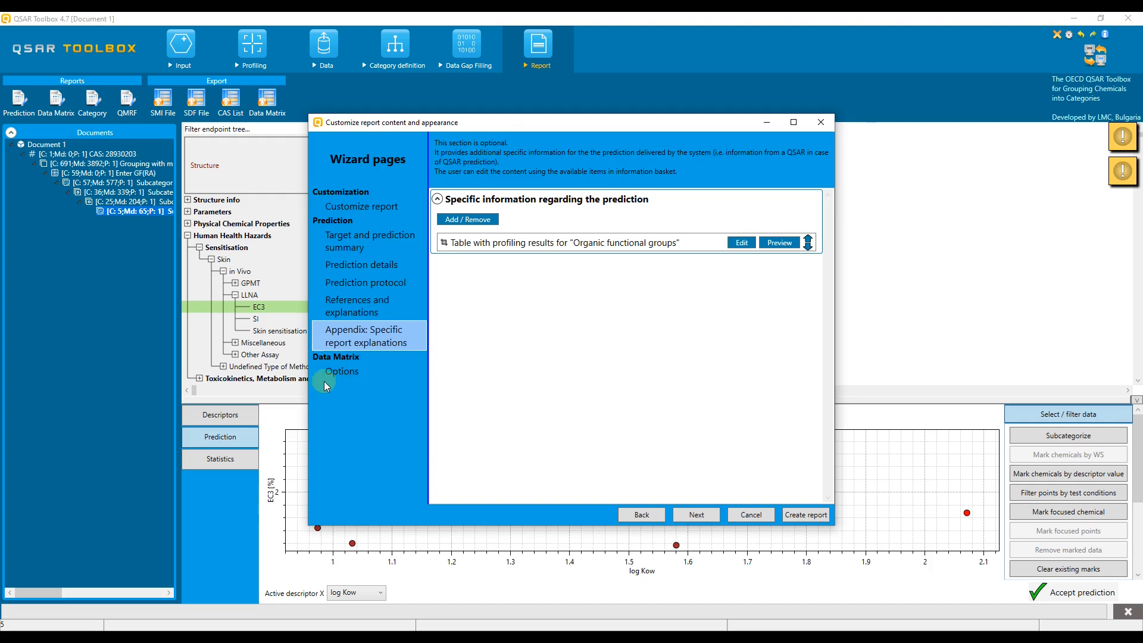
- Examine the Data Matrix options for the 2D parameters, profiles and experimental data included in the report
{"action": "left_click", "coordinate": [335, 374]}
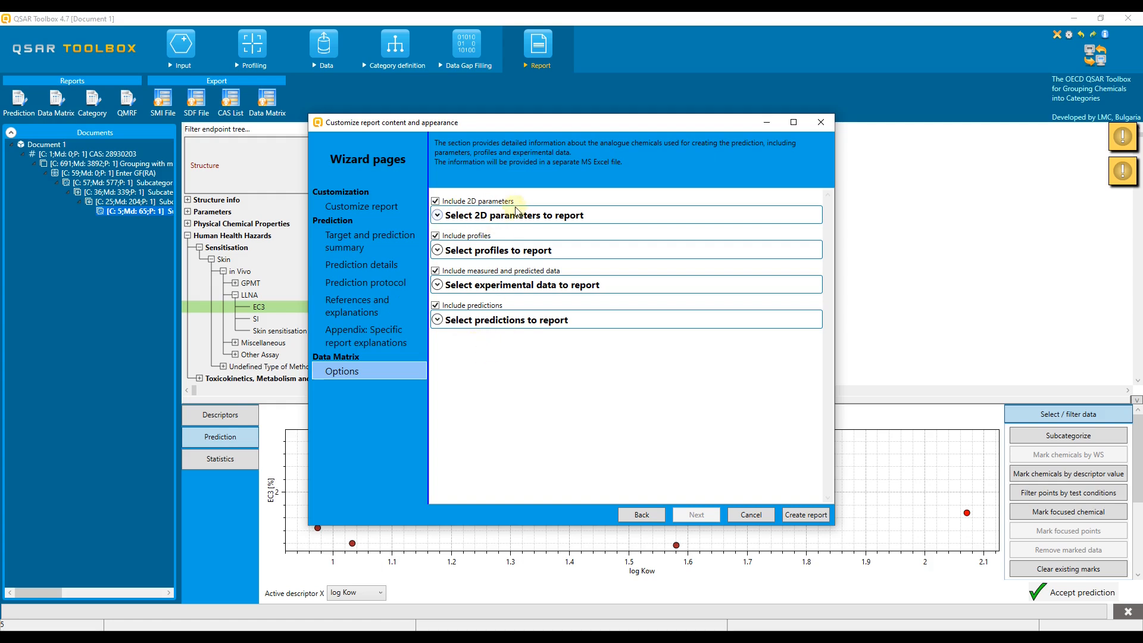
{"action": "left_click", "coordinate": [438, 215]}
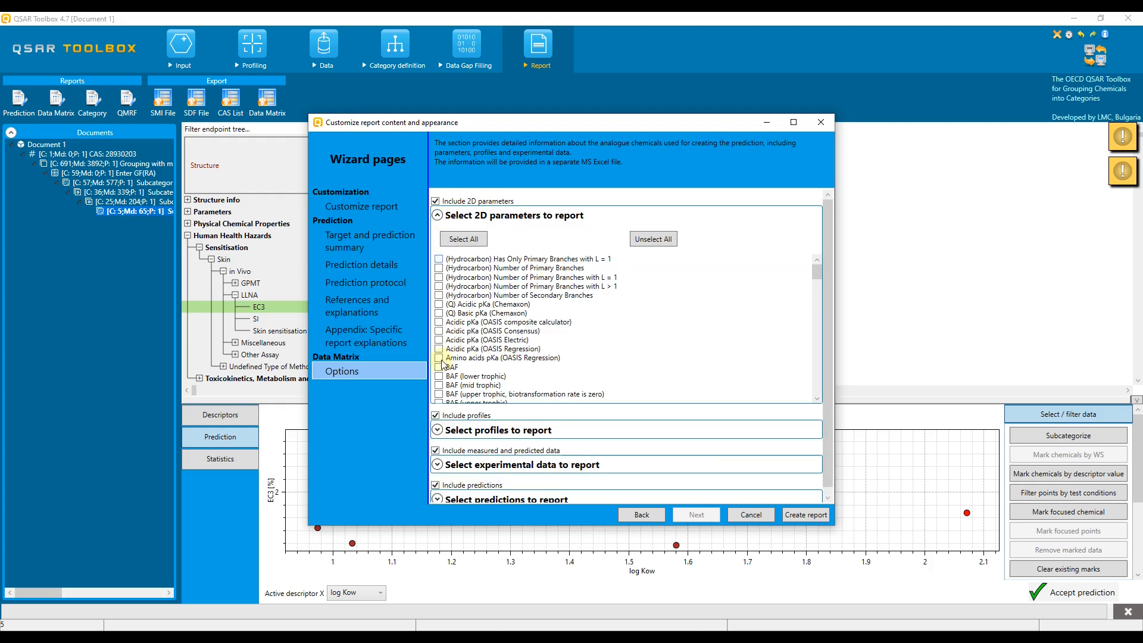
{"action": "scroll", "coordinate": [477, 343], "scroll_direction": "down", "scroll_amount": 3}
{"action": "left_click", "coordinate": [437, 429]}
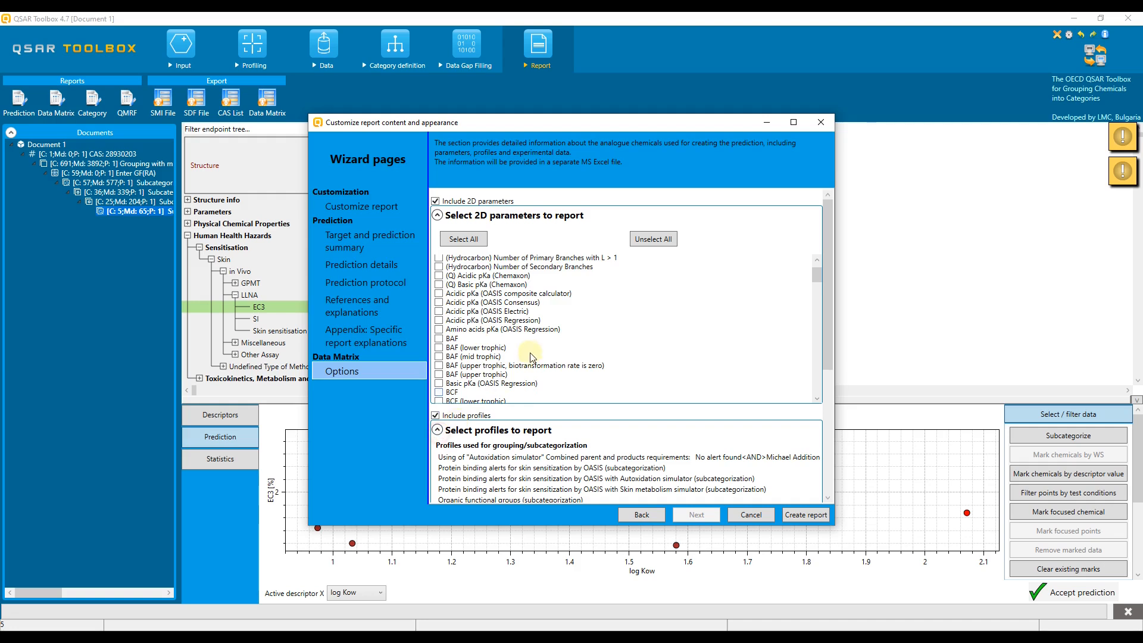
{"action": "scroll", "coordinate": [544, 393], "scroll_direction": "down", "scroll_amount": 3}
{"action": "left_click_drag", "start_coordinate": [829, 320], "coordinate": [828, 389]}
{"action": "left_click", "coordinate": [438, 303]}
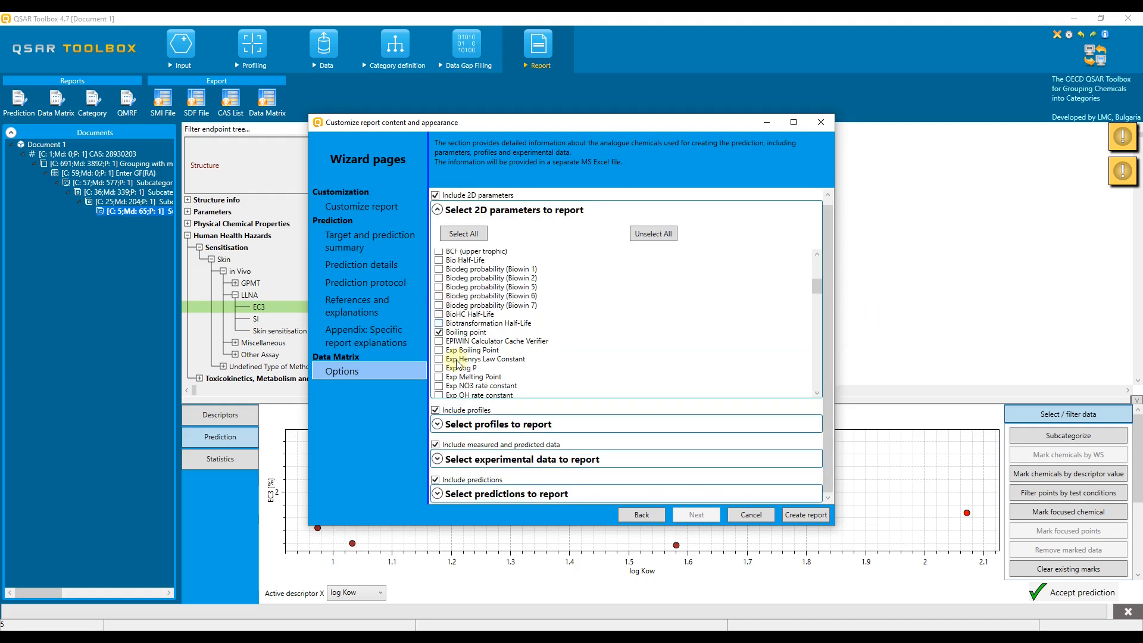
{"action": "left_click", "coordinate": [438, 459]}
{"action": "left_click", "coordinate": [438, 460]}
- Create the report and open the generated Prediction report file
{"action": "left_click", "coordinate": [806, 514]}
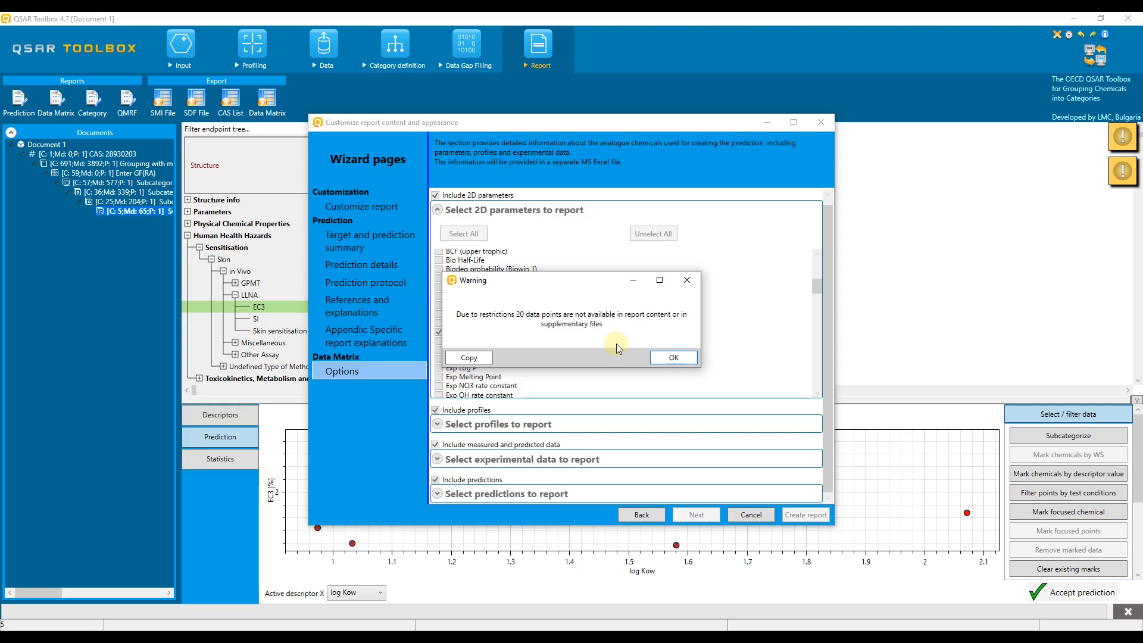
{"action": "left_click", "coordinate": [674, 358]}
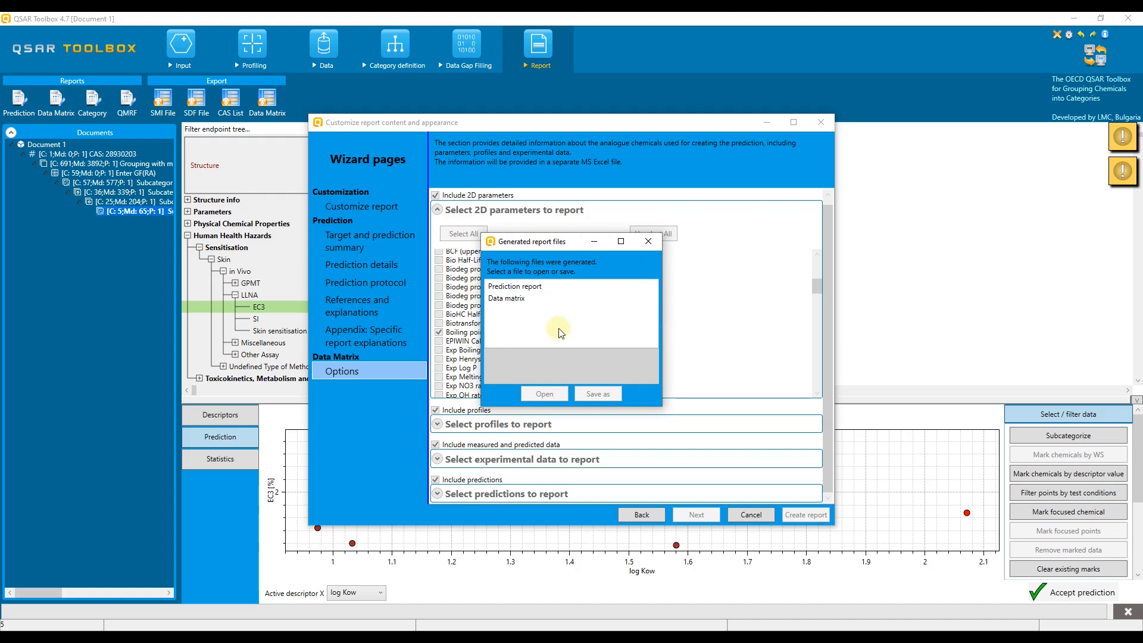
{"action": "left_click", "coordinate": [532, 287]}
{"action": "left_click", "coordinate": [538, 395]}
- Review the report's target information, prediction summary and prediction details, including the prediction plot and the values used for the prediction
{"action": "scroll", "coordinate": [595, 286], "scroll_direction": "down", "scroll_amount": 3}
{"action": "scroll", "coordinate": [569, 255], "scroll_direction": "up", "scroll_amount": 1}
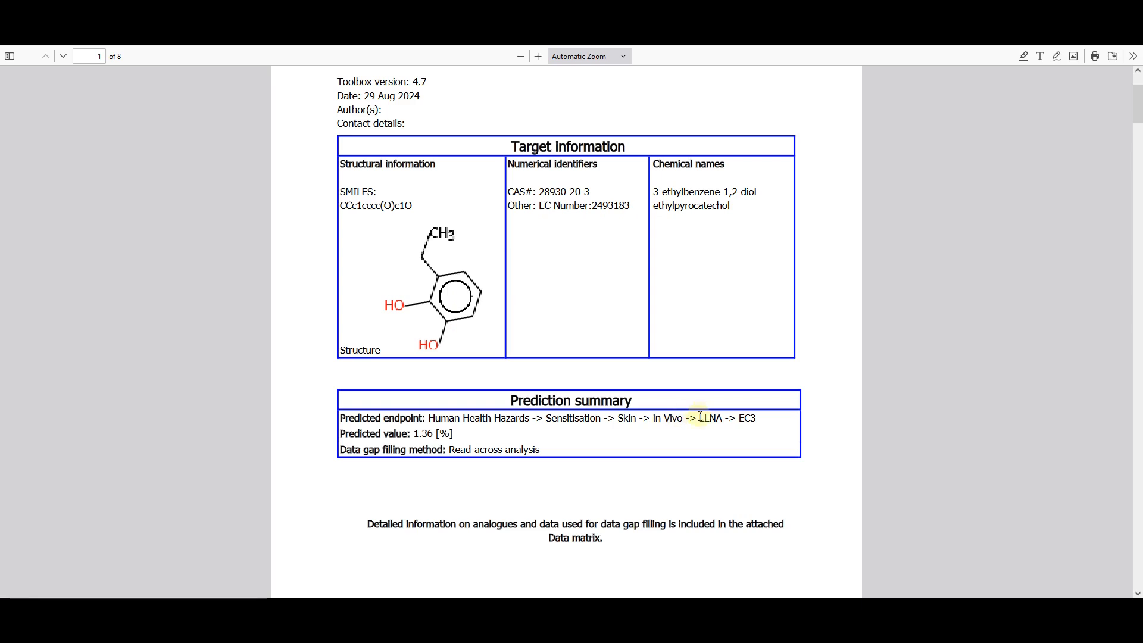
{"action": "scroll", "coordinate": [700, 388], "scroll_direction": "down", "scroll_amount": 1}
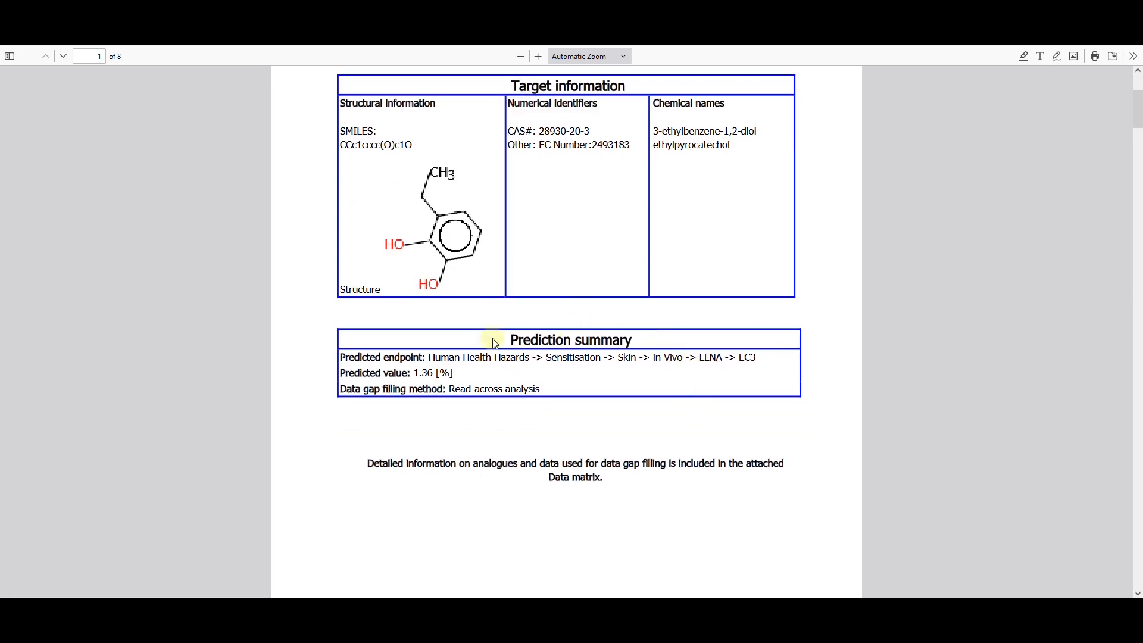
{"action": "scroll", "coordinate": [677, 403], "scroll_direction": "down", "scroll_amount": 5}
{"action": "scroll", "coordinate": [690, 406], "scroll_direction": "down", "scroll_amount": 5}
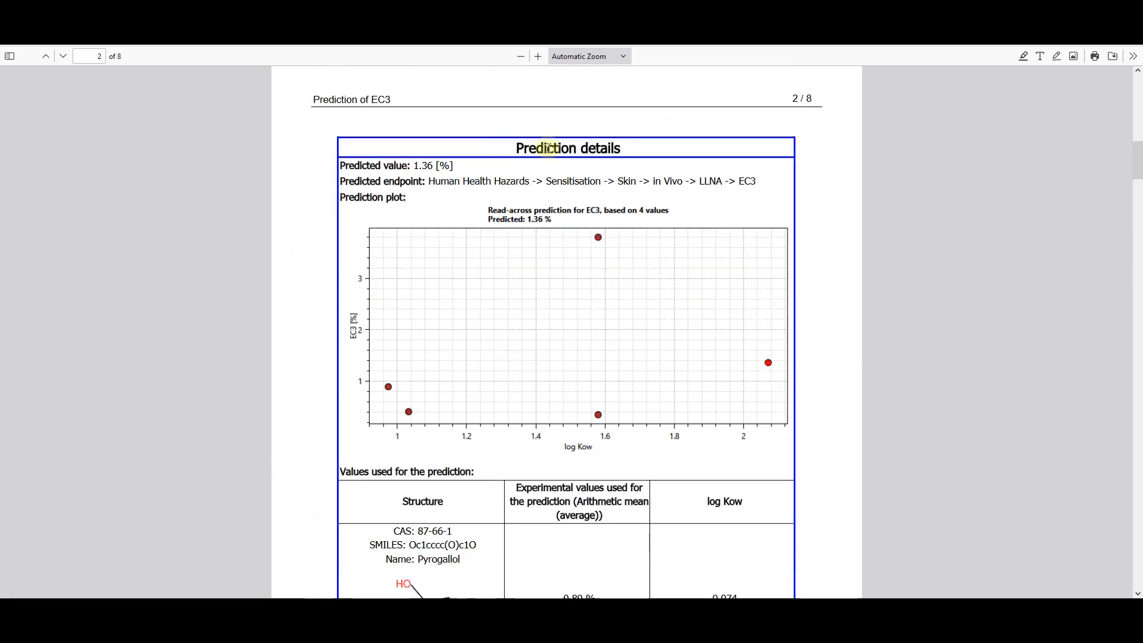
{"action": "scroll", "coordinate": [774, 483], "scroll_direction": "down", "scroll_amount": 6}
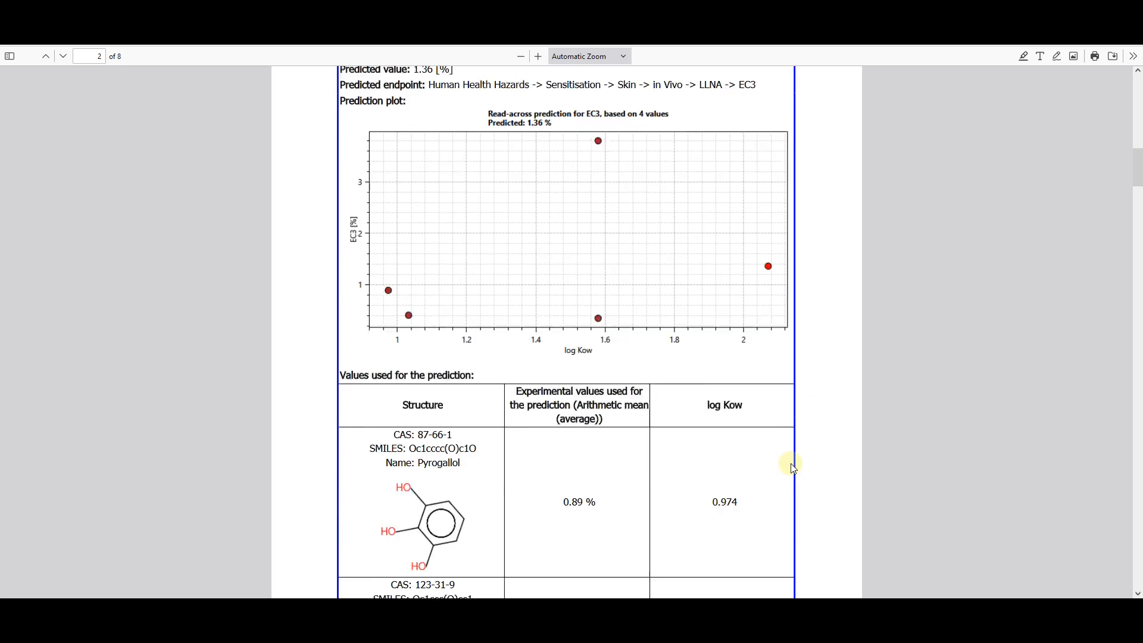
{"action": "scroll", "coordinate": [791, 432], "scroll_direction": "down", "scroll_amount": 9}
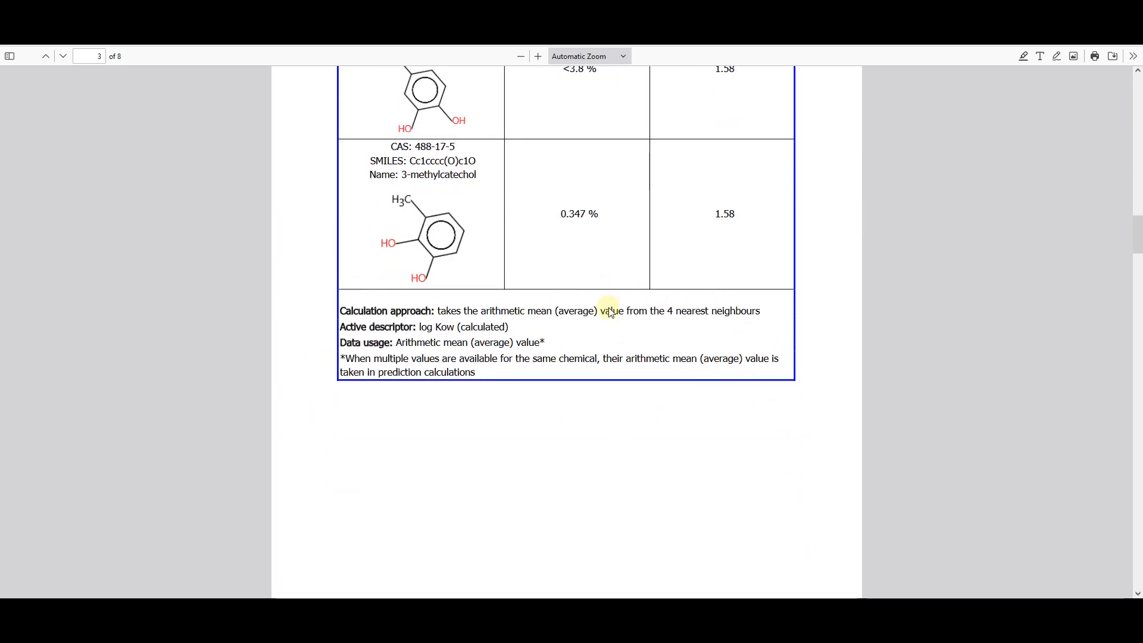
- Examine the inclusion criteria with the categorisation steps and the following report sections through References and explanations
{"action": "scroll", "coordinate": [611, 313], "scroll_direction": "down", "scroll_amount": 12}
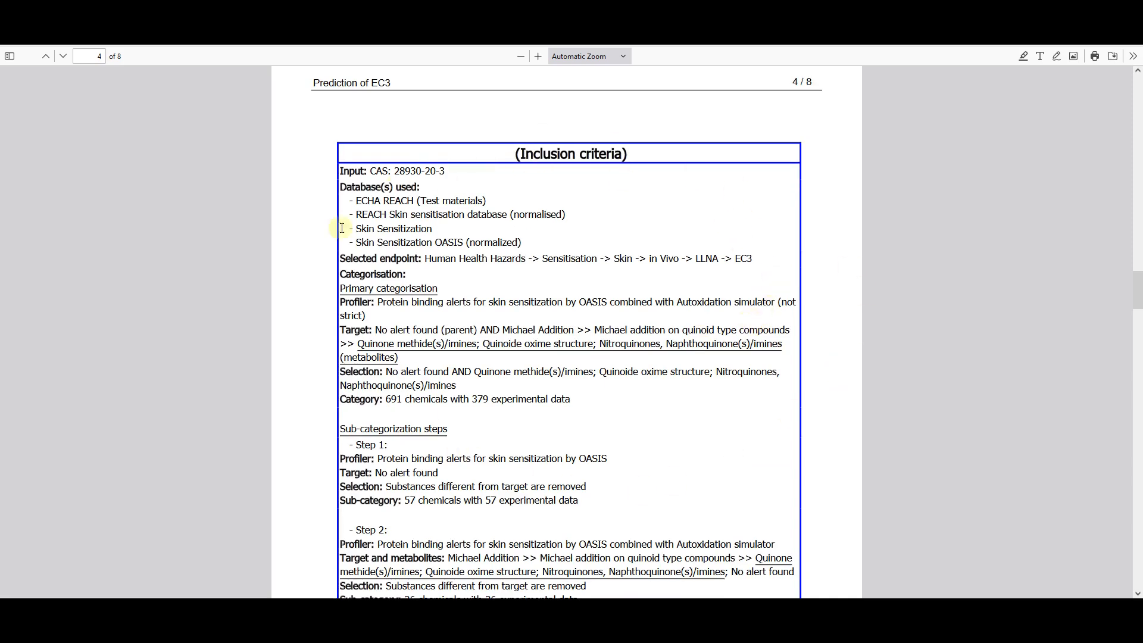
{"action": "scroll", "coordinate": [733, 411], "scroll_direction": "down", "scroll_amount": 4}
{"action": "scroll", "coordinate": [749, 336], "scroll_direction": "down", "scroll_amount": 7}
{"action": "scroll", "coordinate": [768, 321], "scroll_direction": "down", "scroll_amount": 15}
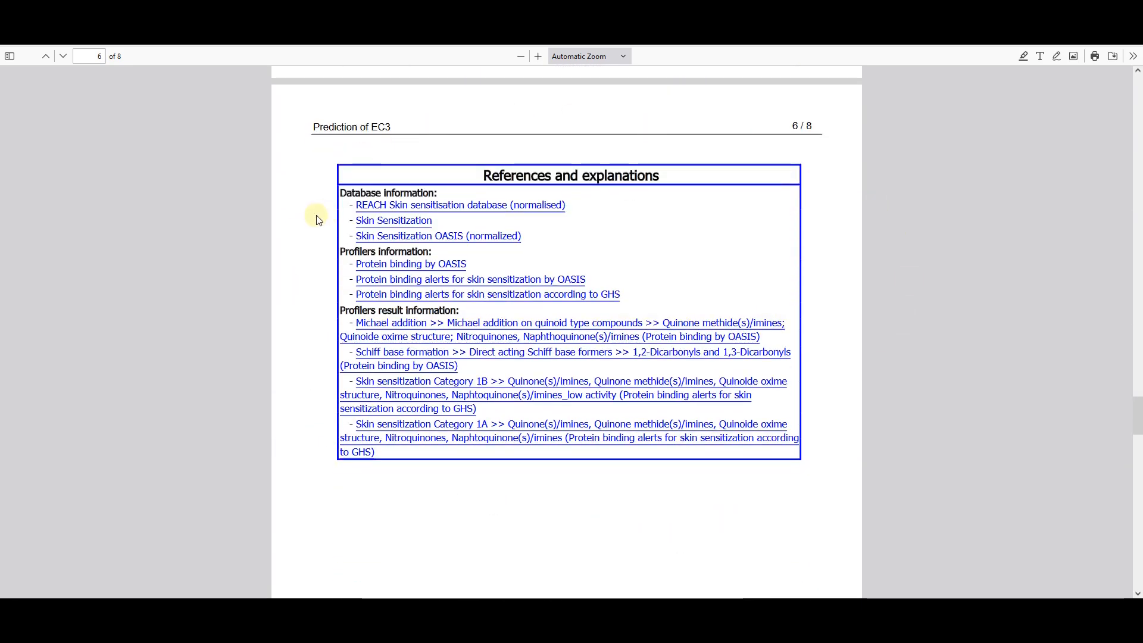
{"action": "scroll", "coordinate": [457, 221], "scroll_direction": "up", "scroll_amount": 1}
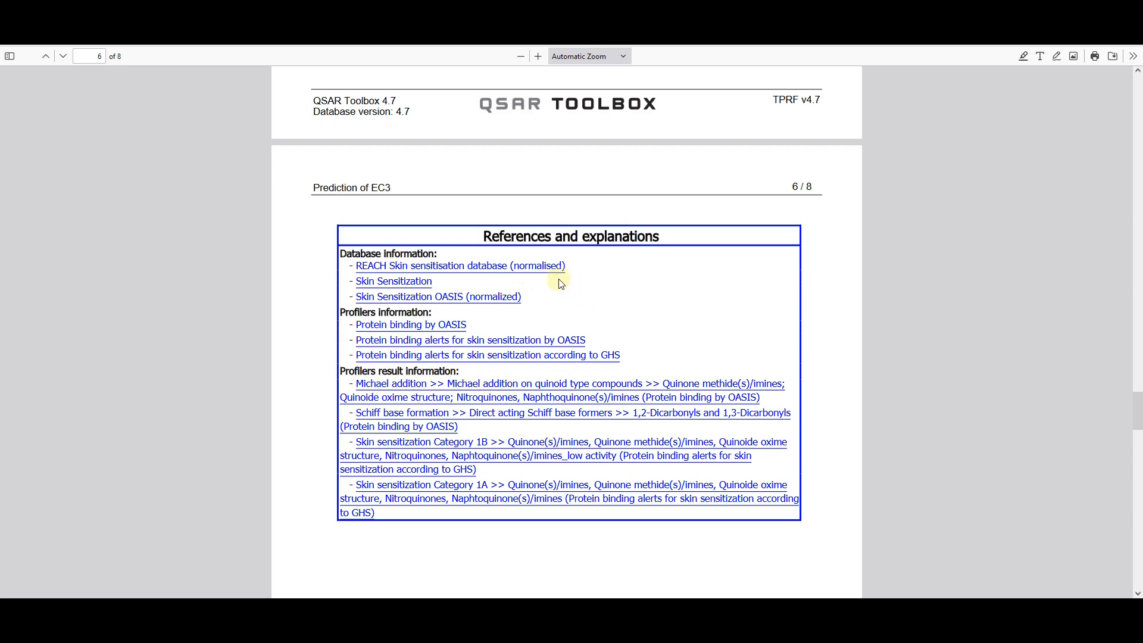
- Open the linked Skin sensitization Category 1A explanation, read it through to its literature references, and return to the report
{"action": "left_click", "coordinate": [417, 282]}
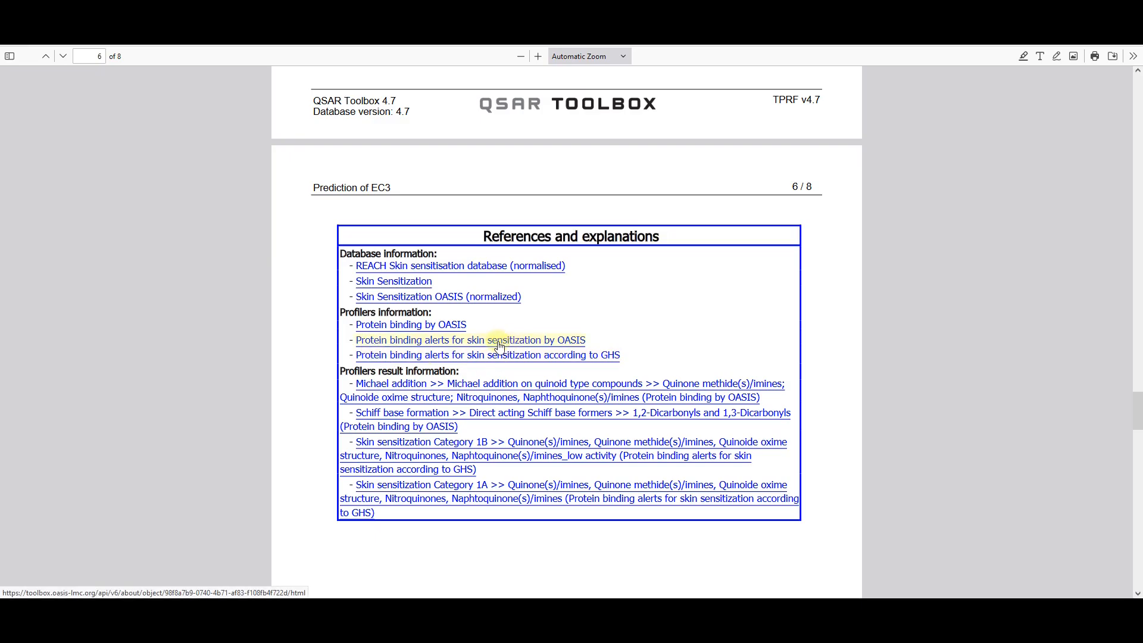
{"action": "left_click", "coordinate": [492, 345]}
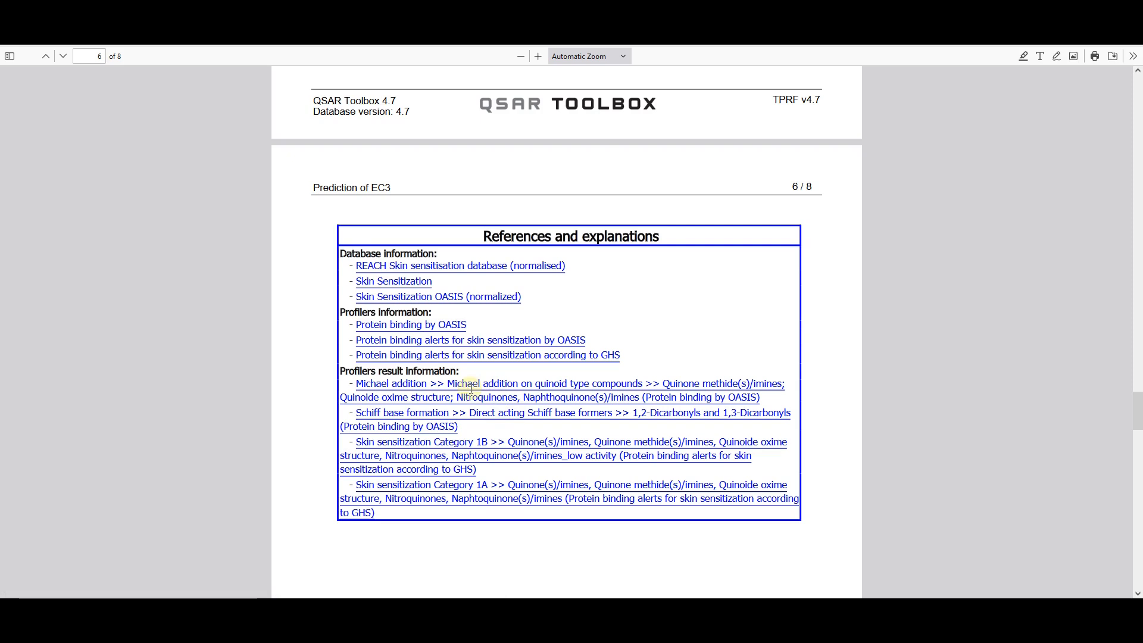
{"action": "left_click", "coordinate": [462, 503]}
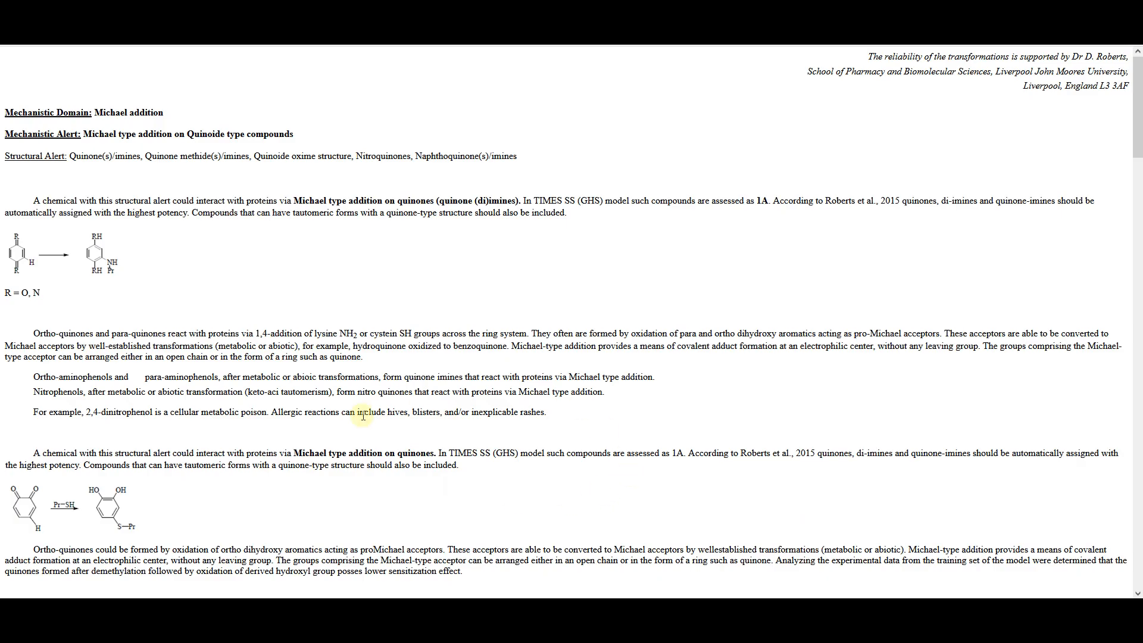
{"action": "scroll", "coordinate": [238, 333], "scroll_direction": "down", "scroll_amount": 9}
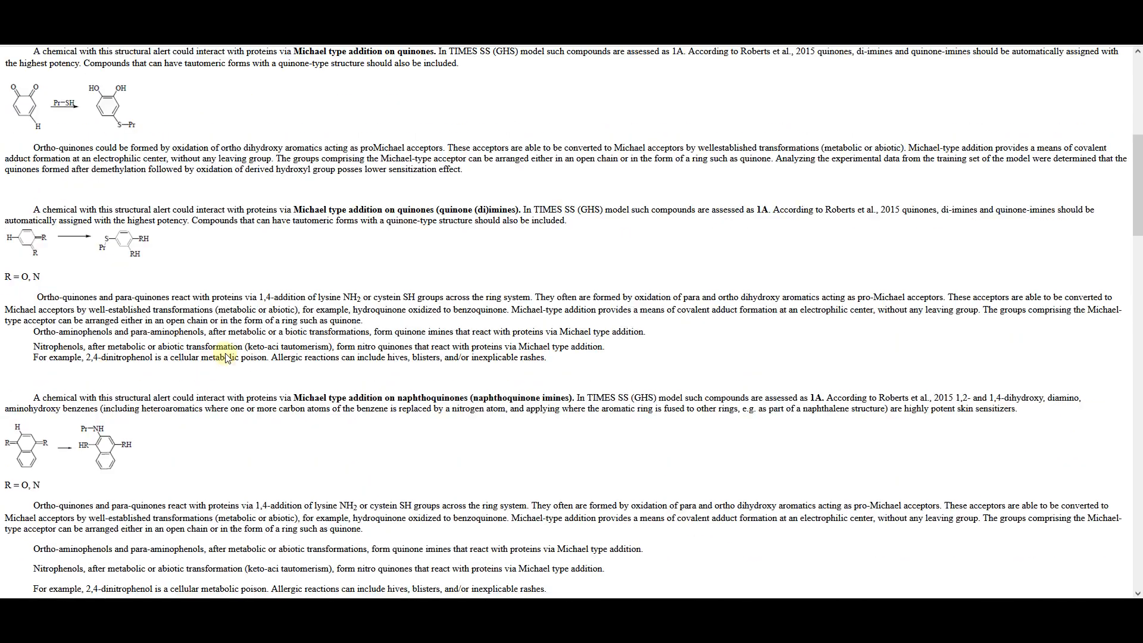
{"action": "scroll", "coordinate": [232, 357], "scroll_direction": "down", "scroll_amount": 10}
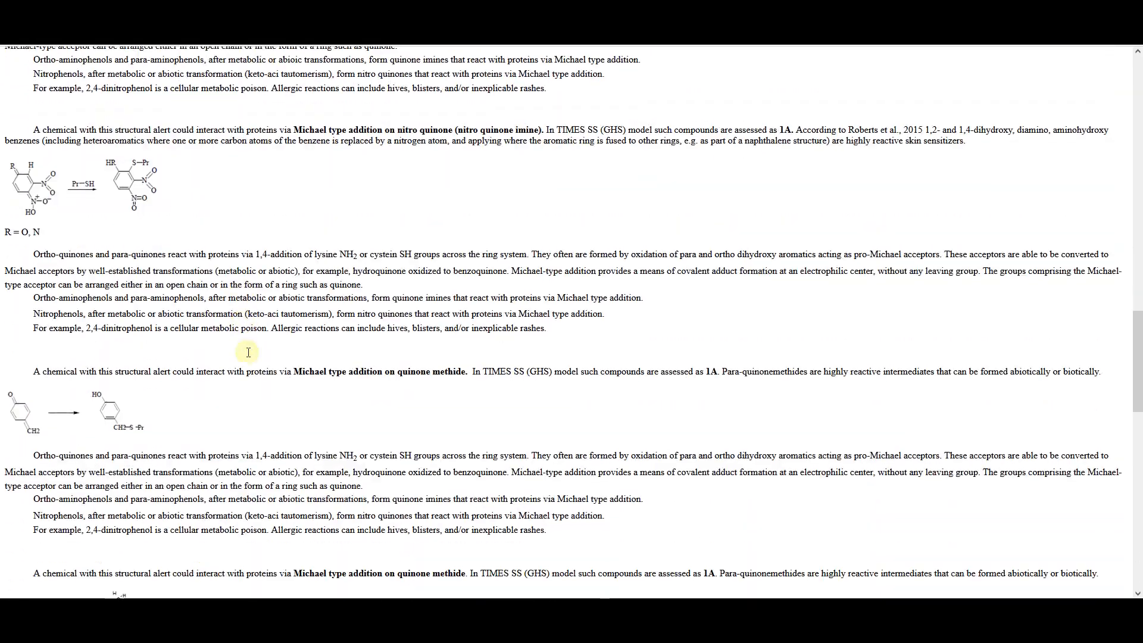
{"action": "scroll", "coordinate": [249, 356], "scroll_direction": "down", "scroll_amount": 10}
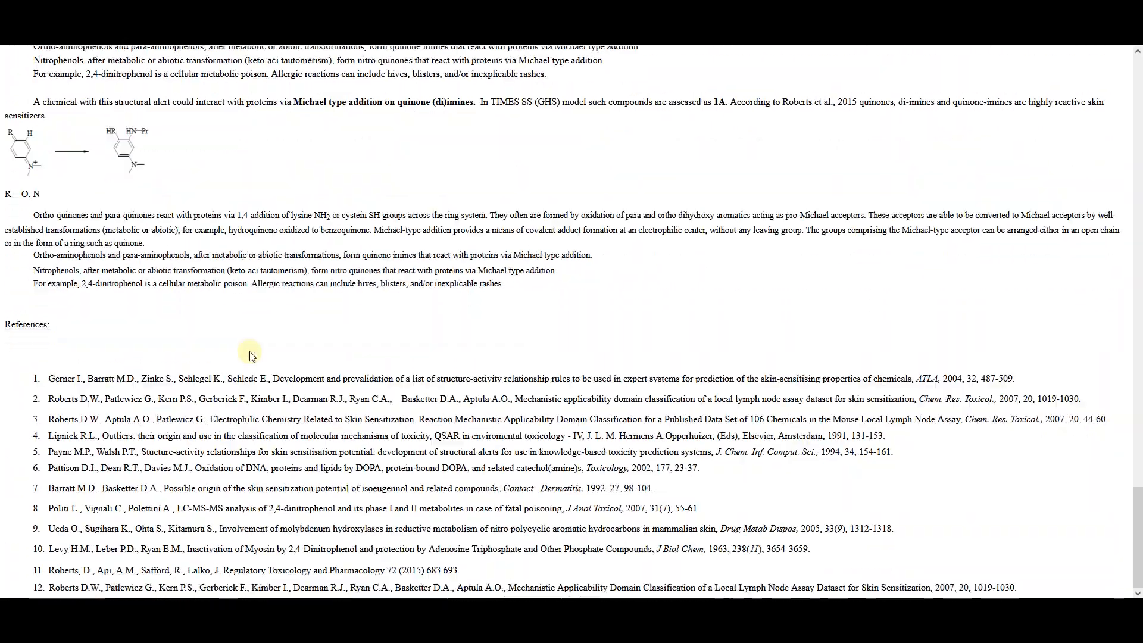
{"action": "left_click", "coordinate": [95, 24]}
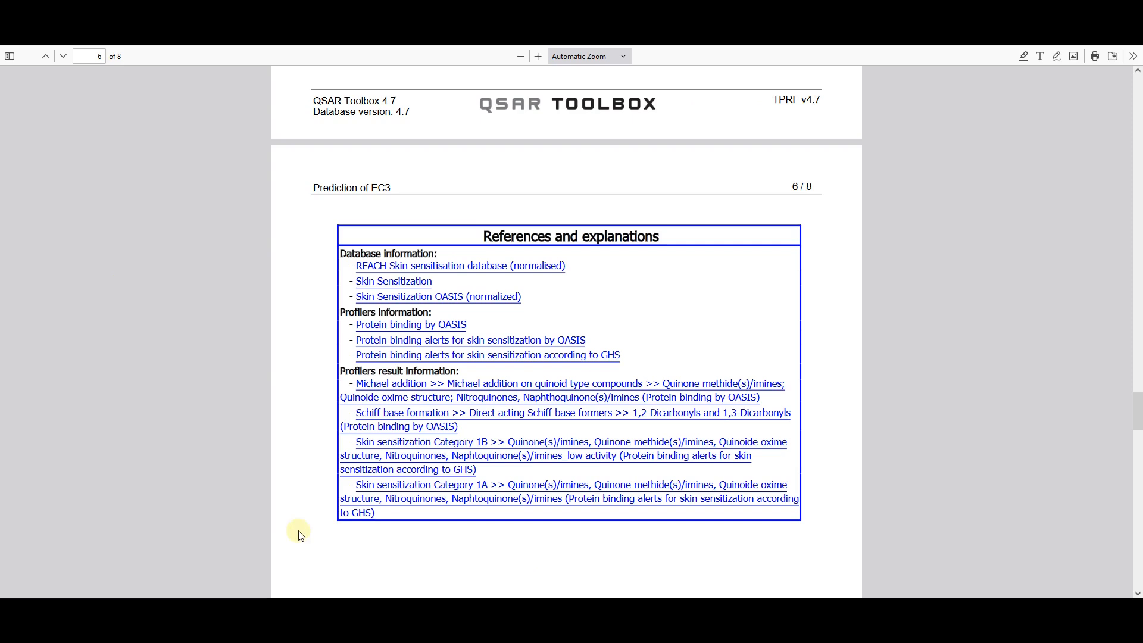
- Review the report's Appendix with the table of Organic functional groups profiling results
{"action": "scroll", "coordinate": [648, 541], "scroll_direction": "down", "scroll_amount": 8}
{"action": "scroll", "coordinate": [655, 541], "scroll_direction": "down", "scroll_amount": 7}
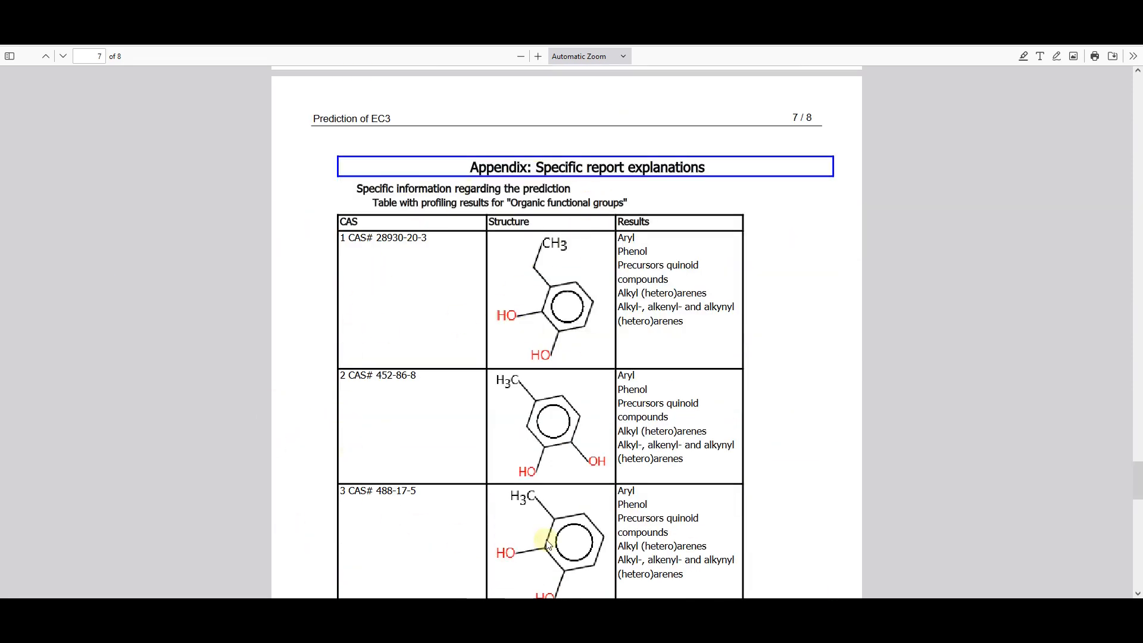
{"action": "scroll", "coordinate": [690, 441], "scroll_direction": "down", "scroll_amount": 10}
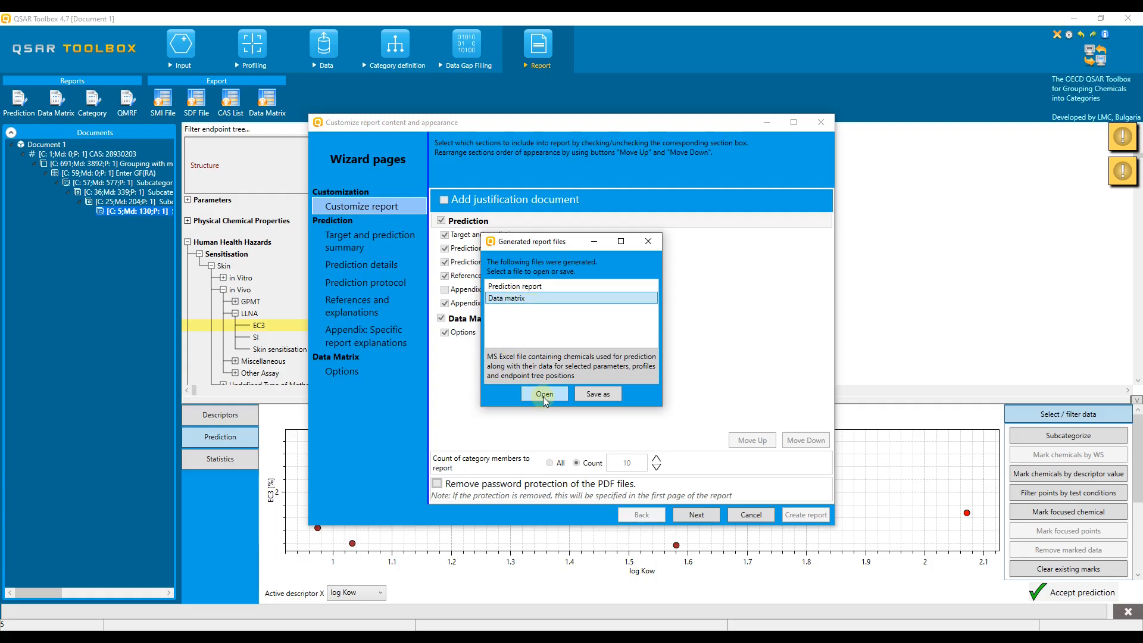
- Open the generated Data matrix file in Excel and review its Data_matrix and Category boundaries sheets
{"action": "left_click", "coordinate": [543, 394]}
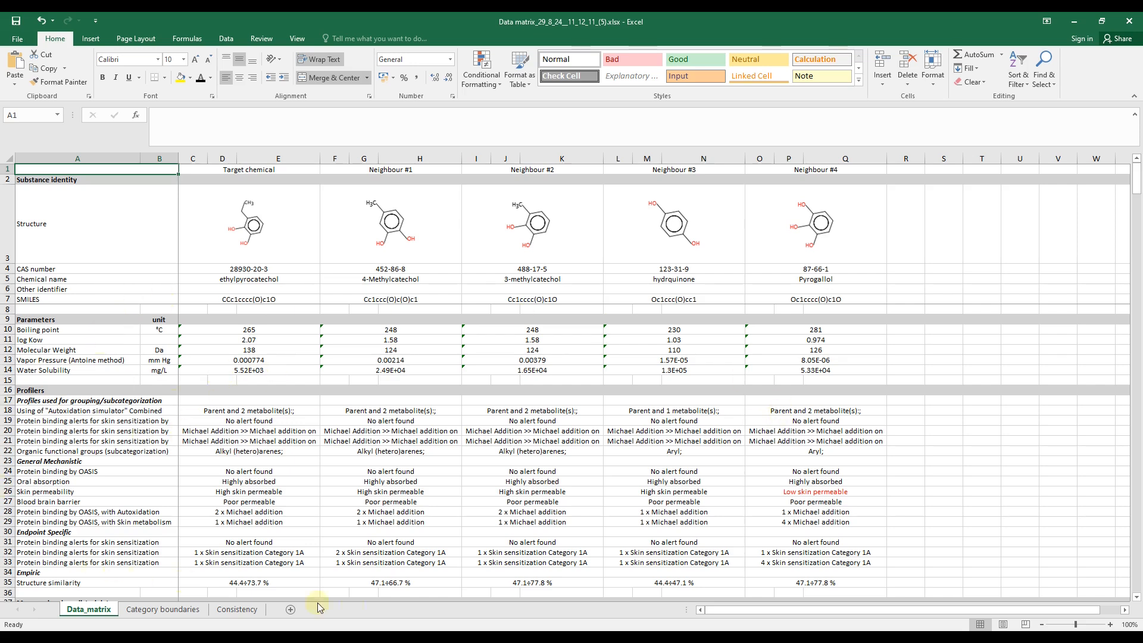
{"action": "scroll", "coordinate": [278, 442], "scroll_direction": "down", "scroll_amount": 3}
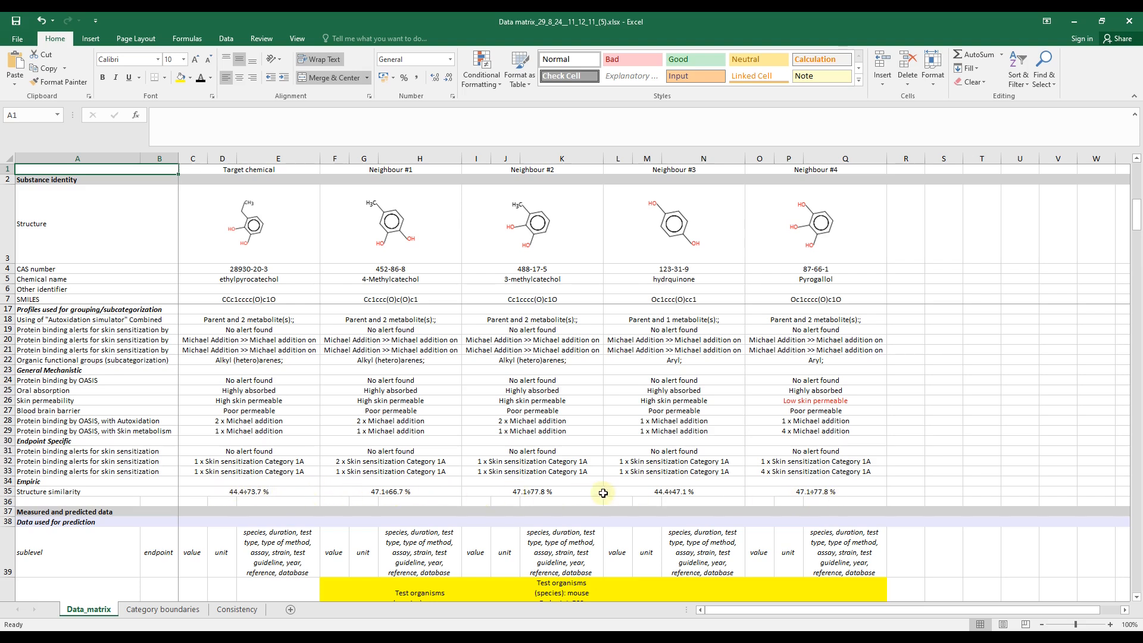
{"action": "scroll", "coordinate": [603, 493], "scroll_direction": "down", "scroll_amount": 6}
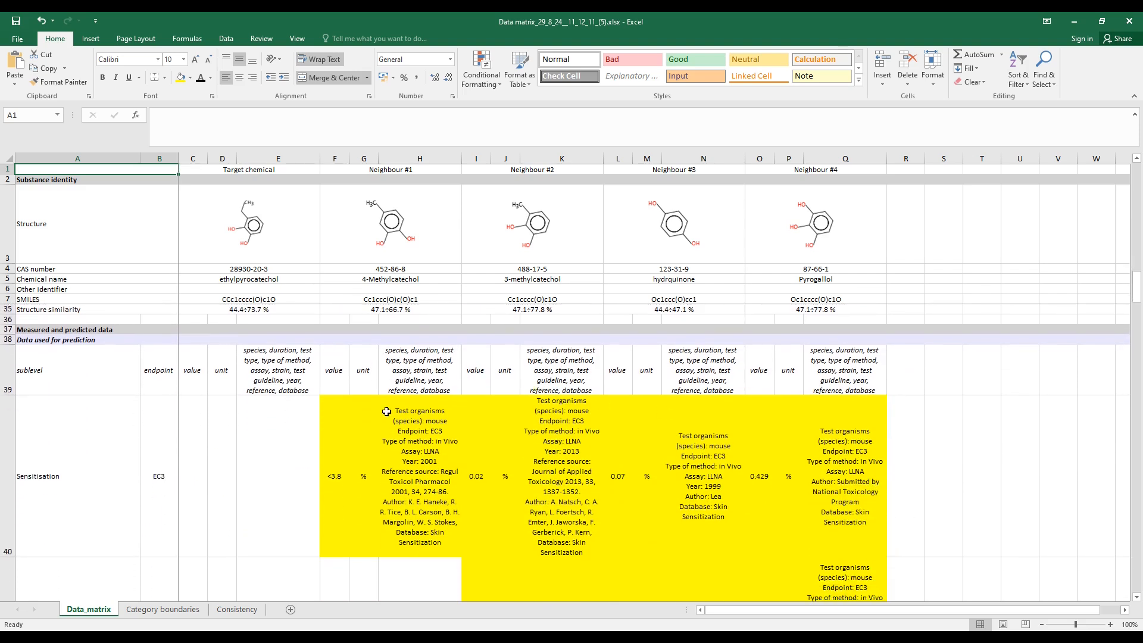
{"action": "scroll", "coordinate": [499, 438], "scroll_direction": "down", "scroll_amount": 5}
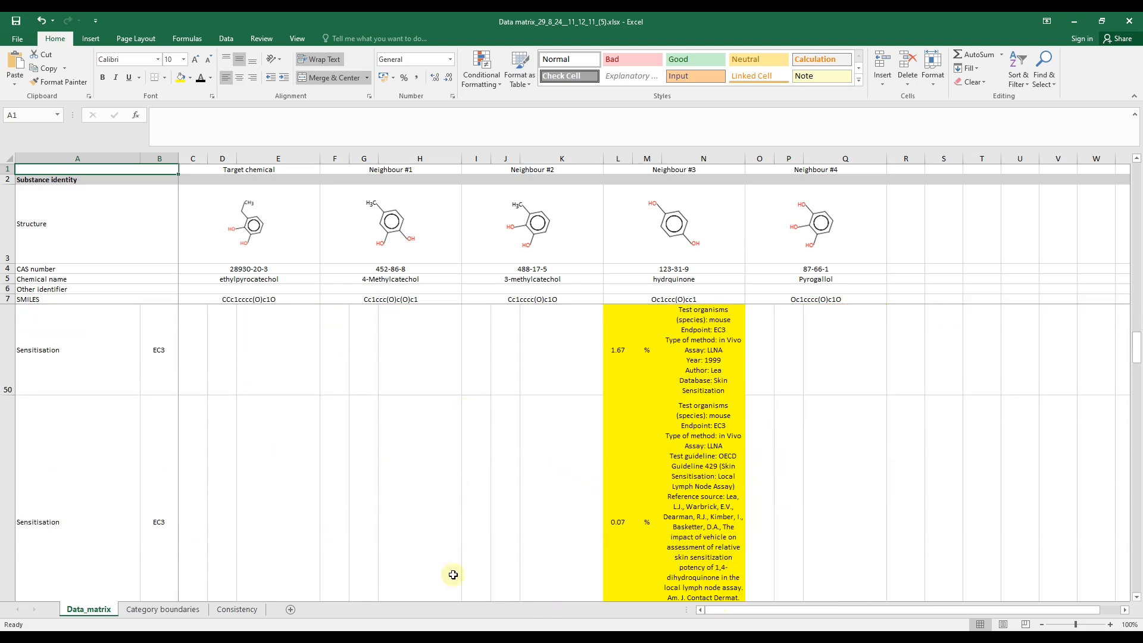
{"action": "left_click", "coordinate": [162, 610]}
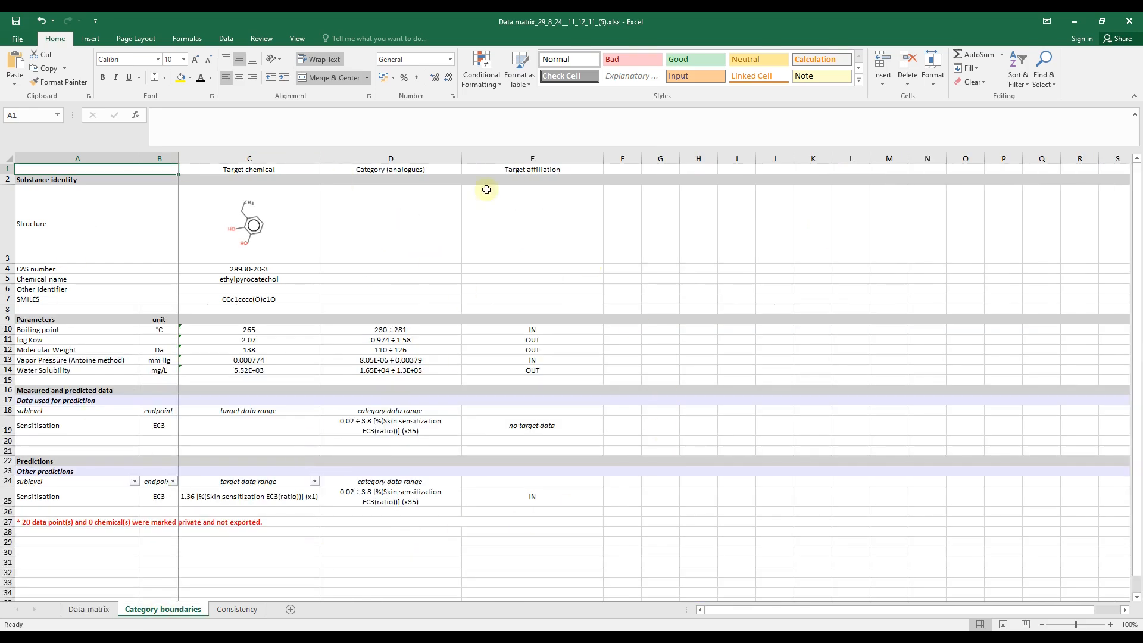
- Show the Consistency sheet and select the skin permeability result of Neighbour #4
{"action": "left_click", "coordinate": [237, 610]}
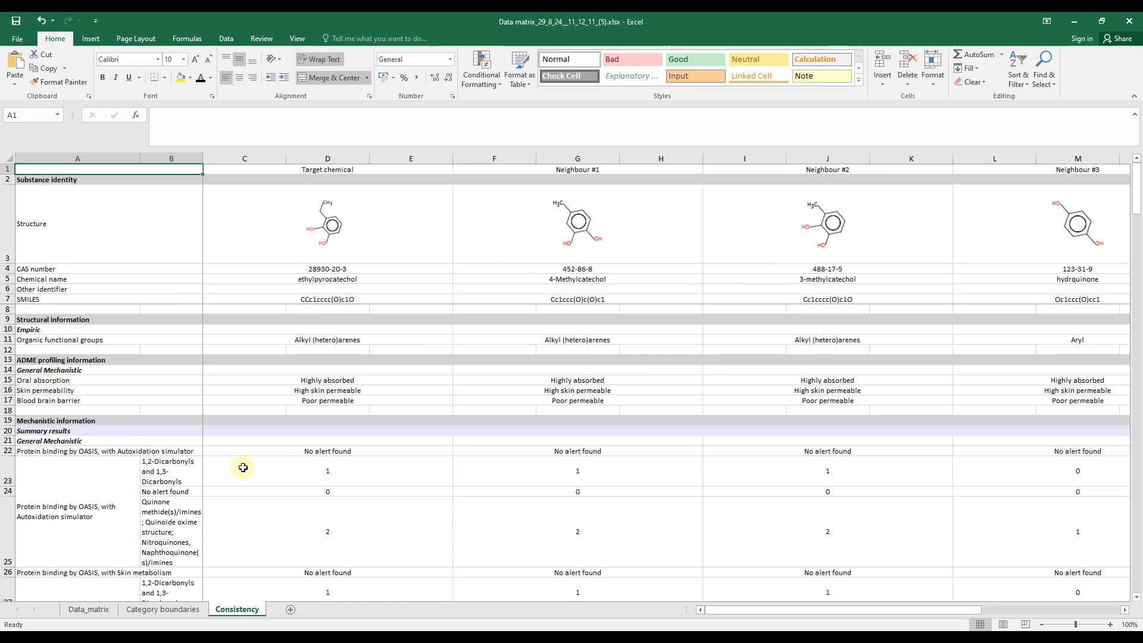
{"action": "left_click_drag", "start_coordinate": [765, 610], "coordinate": [865, 612]}
{"action": "left_click", "coordinate": [980, 391]}
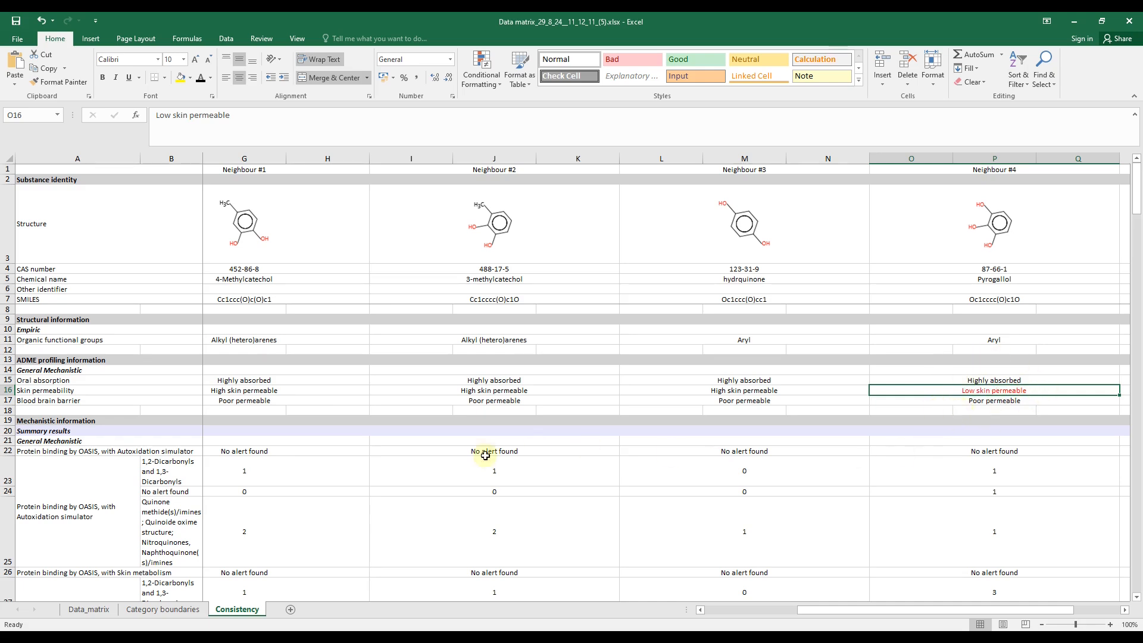
- Examine the summary and detailed mechanistic results for the target chemical and its neighbours on the Consistency sheet
{"action": "left_click_drag", "start_coordinate": [826, 611], "coordinate": [718, 610]}
{"action": "scroll", "coordinate": [447, 443], "scroll_direction": "down", "scroll_amount": 7}
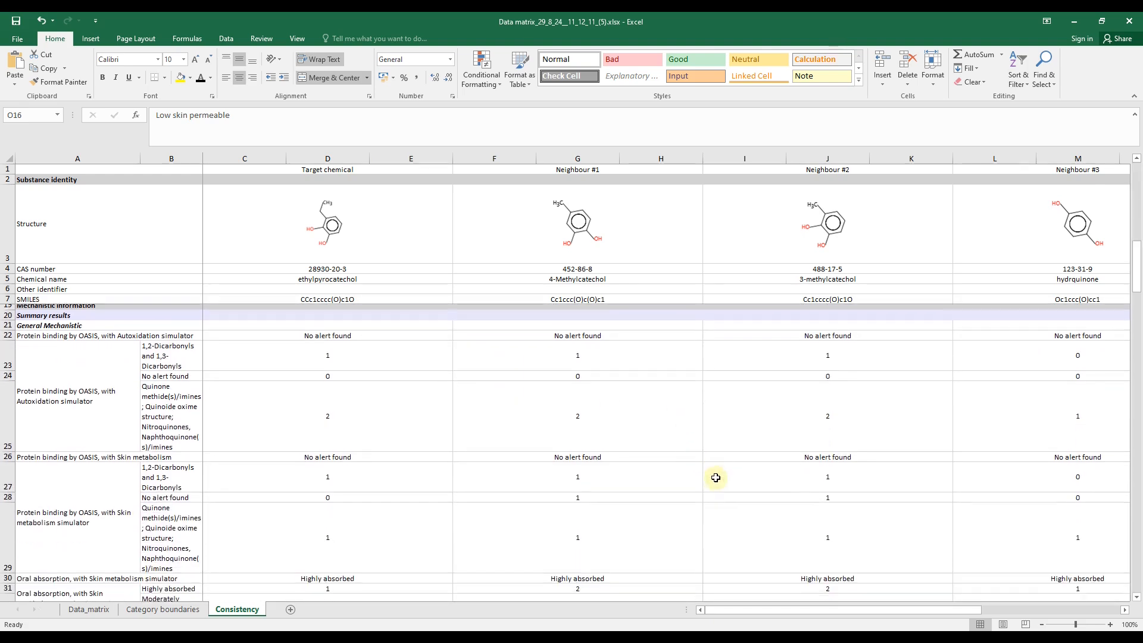
{"action": "scroll", "coordinate": [719, 479], "scroll_direction": "down", "scroll_amount": 2}
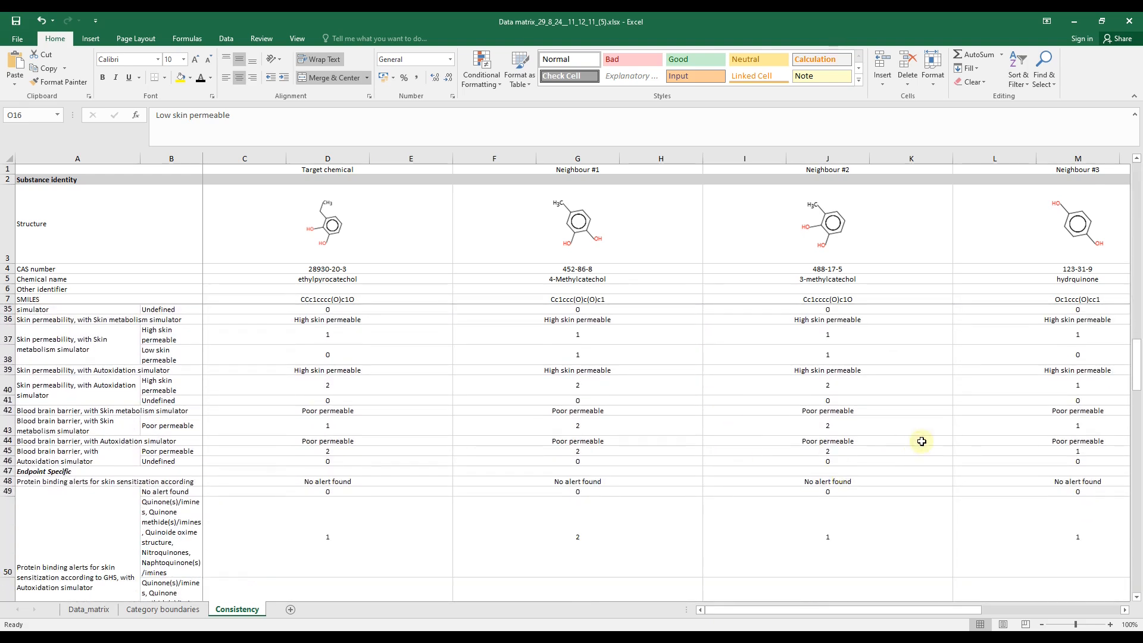
{"action": "scroll", "coordinate": [675, 441], "scroll_direction": "down", "scroll_amount": 6}
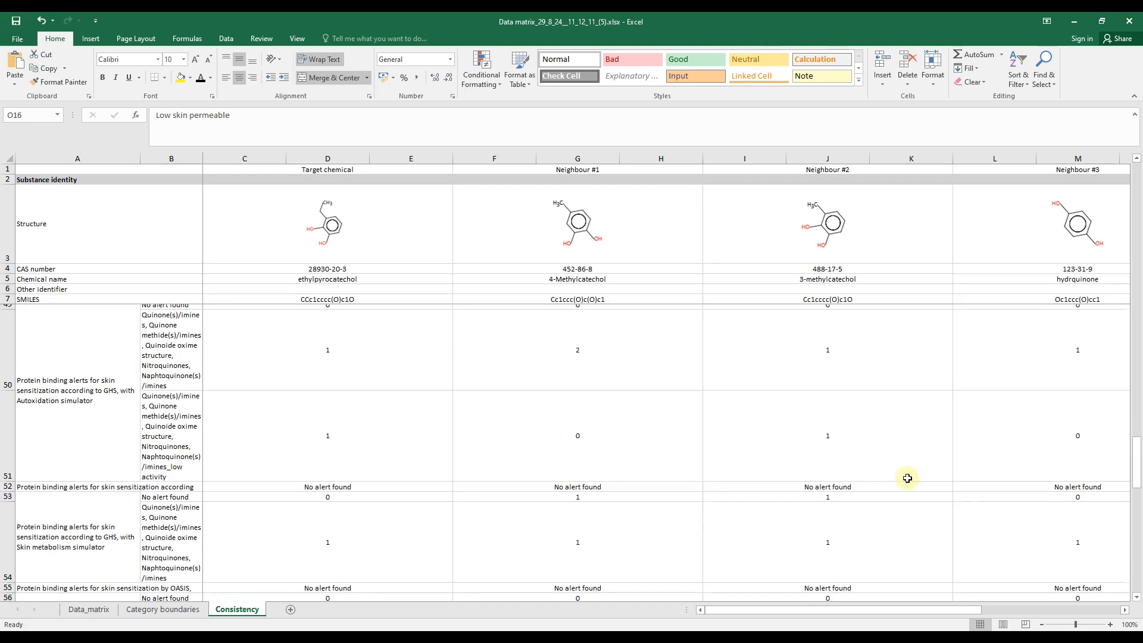
{"action": "scroll", "coordinate": [908, 479], "scroll_direction": "down", "scroll_amount": 3}
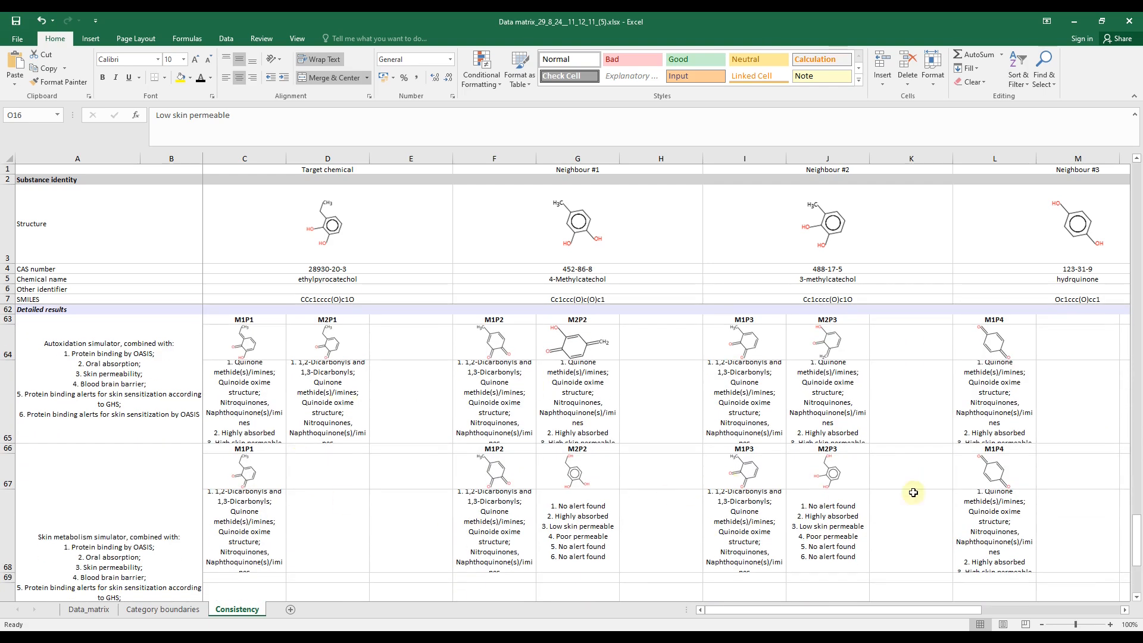
{"action": "scroll", "coordinate": [1060, 488], "scroll_direction": "down", "scroll_amount": 3}
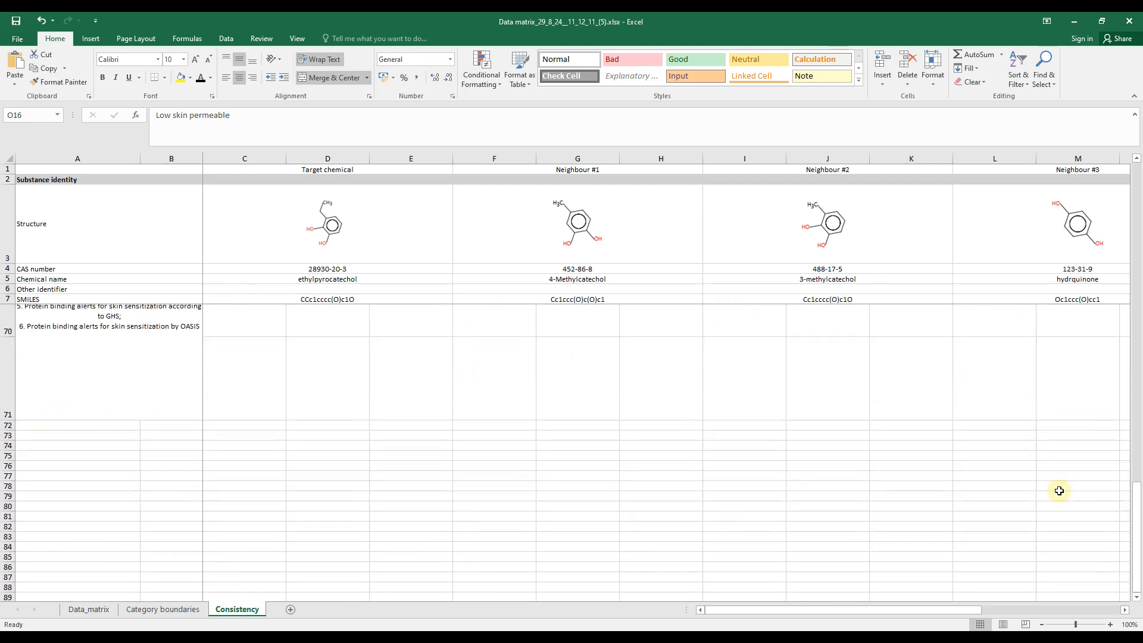
{"action": "scroll", "coordinate": [1051, 489], "scroll_direction": "up", "scroll_amount": 4}
{"action": "scroll", "coordinate": [1051, 488], "scroll_direction": "up", "scroll_amount": 1}
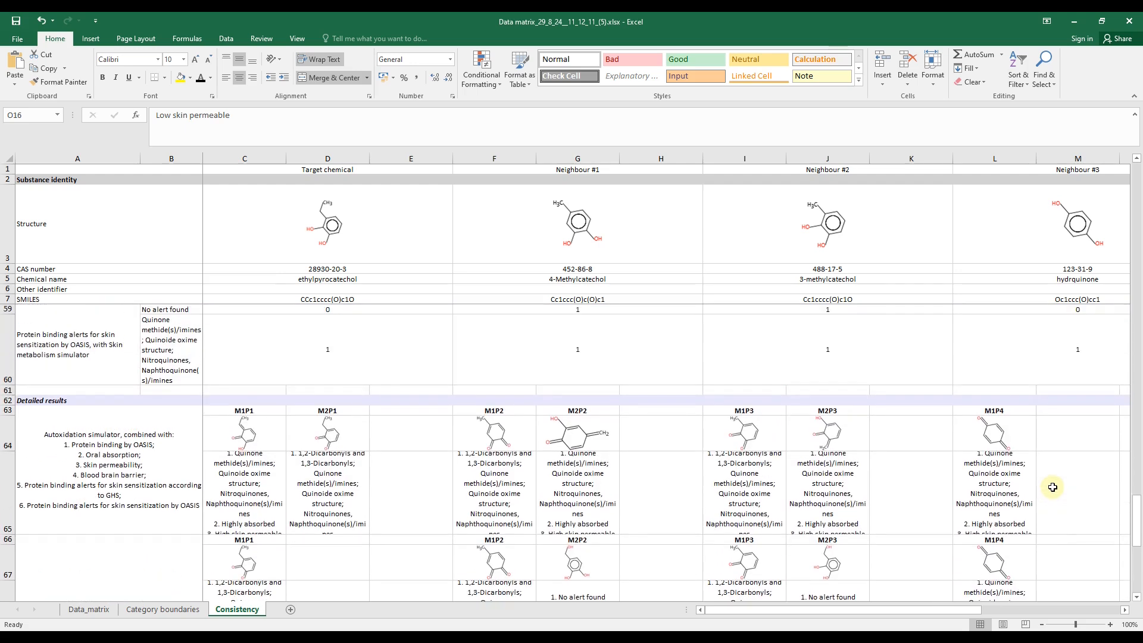